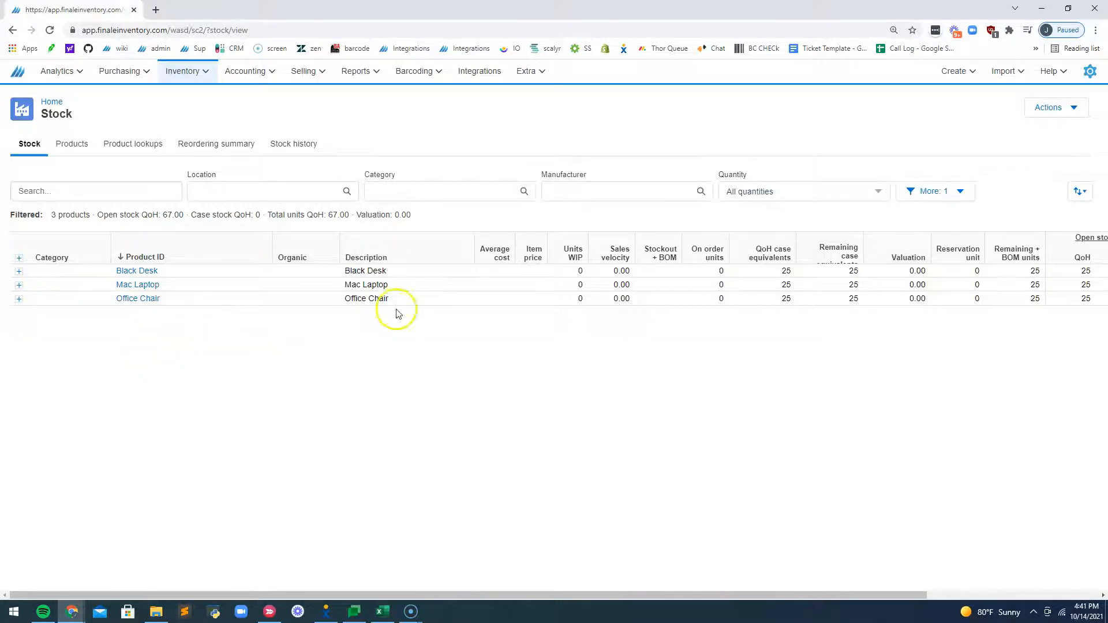
Open the application's facility settings to review the configured locations and sublocations
{"action": "left_click", "coordinate": [1089, 71]}
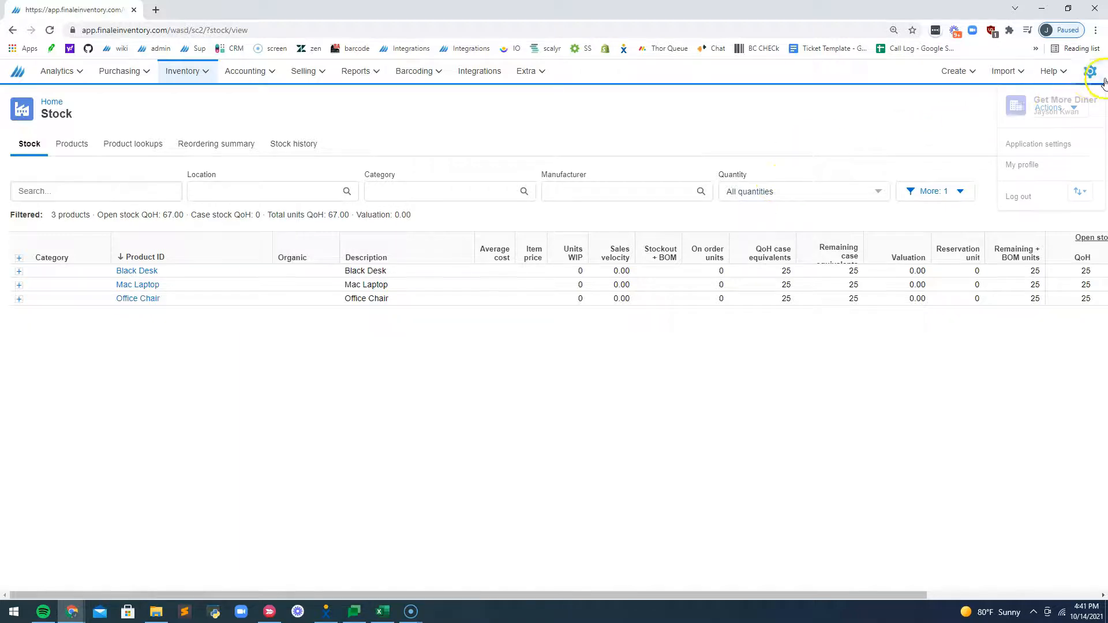
{"action": "left_click", "coordinate": [1033, 143]}
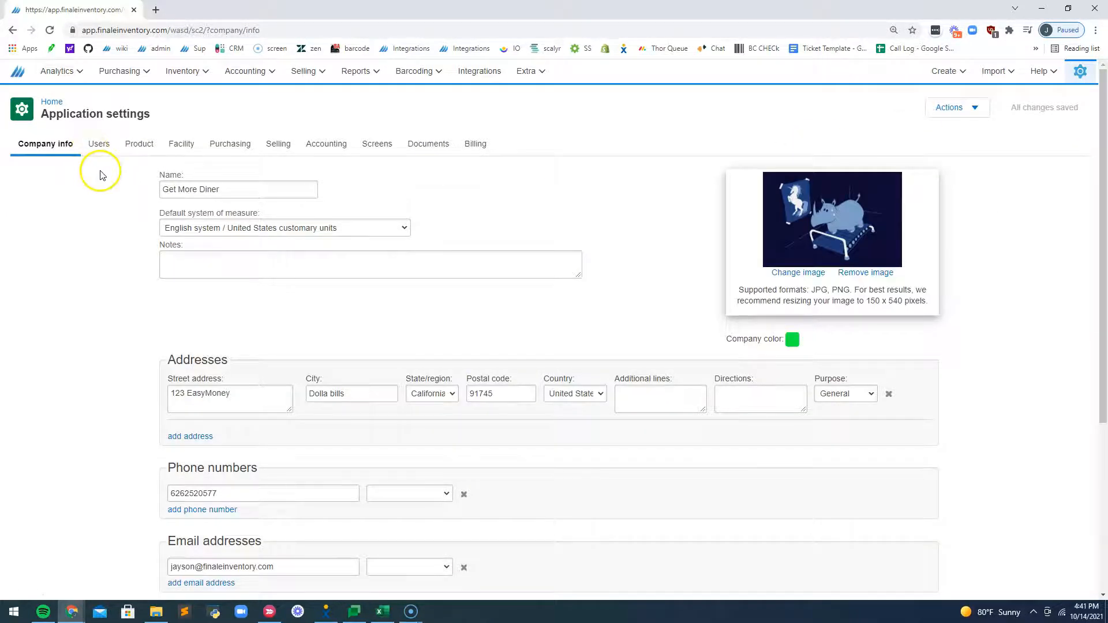
{"action": "left_click", "coordinate": [178, 151]}
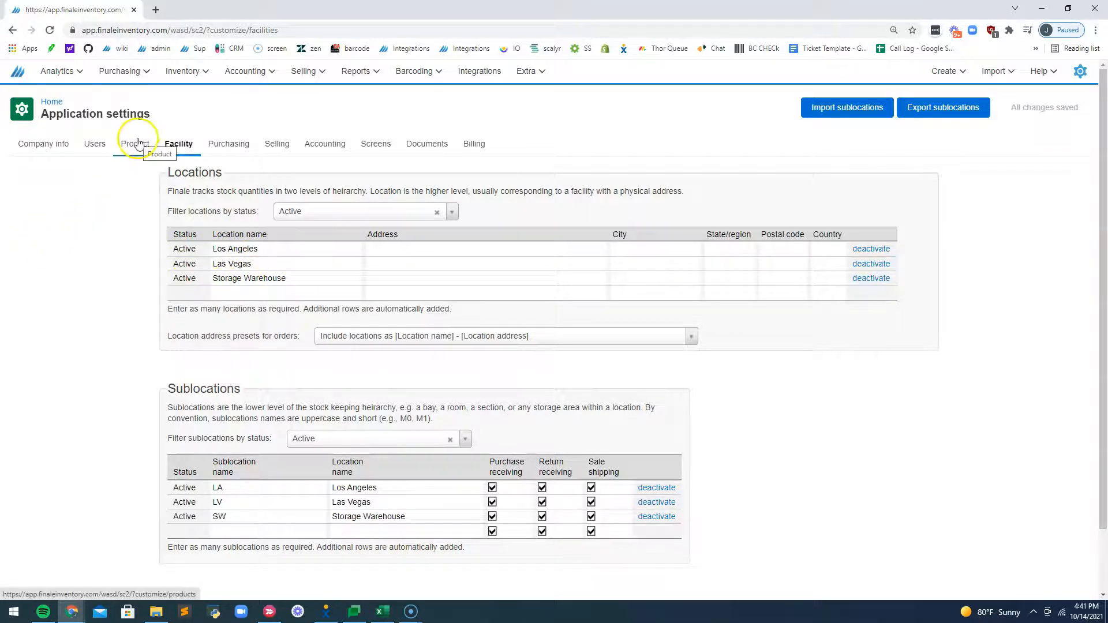
View the stock list and examine the Mac Laptop's individual lots, collapsing the row when done
{"action": "left_click", "coordinate": [183, 71]}
{"action": "left_click", "coordinate": [187, 104]}
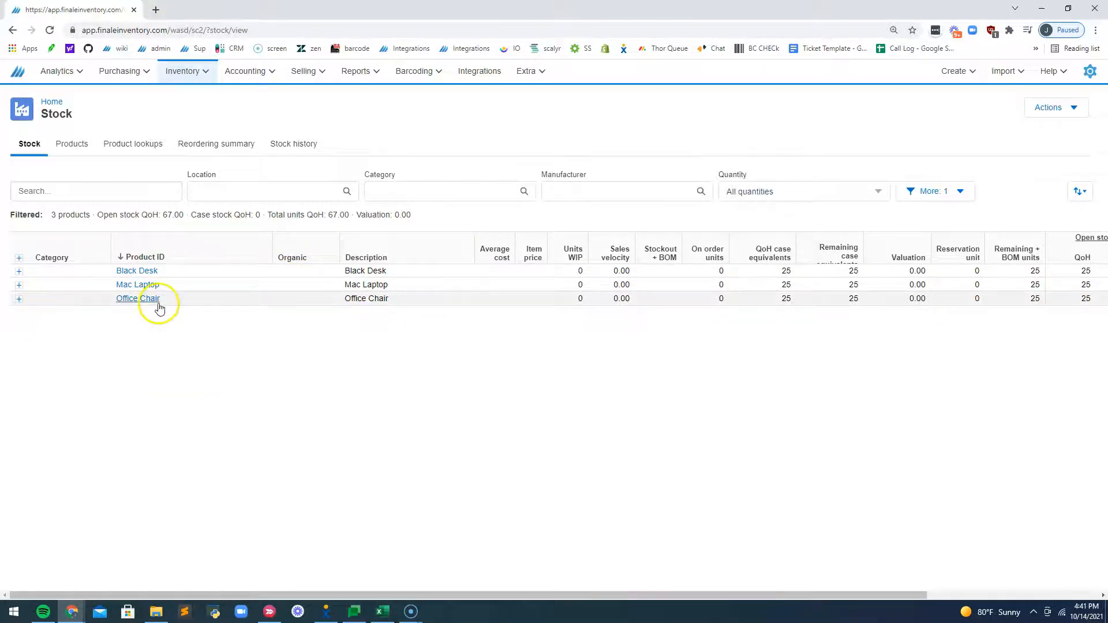
{"action": "left_click", "coordinate": [19, 287]}
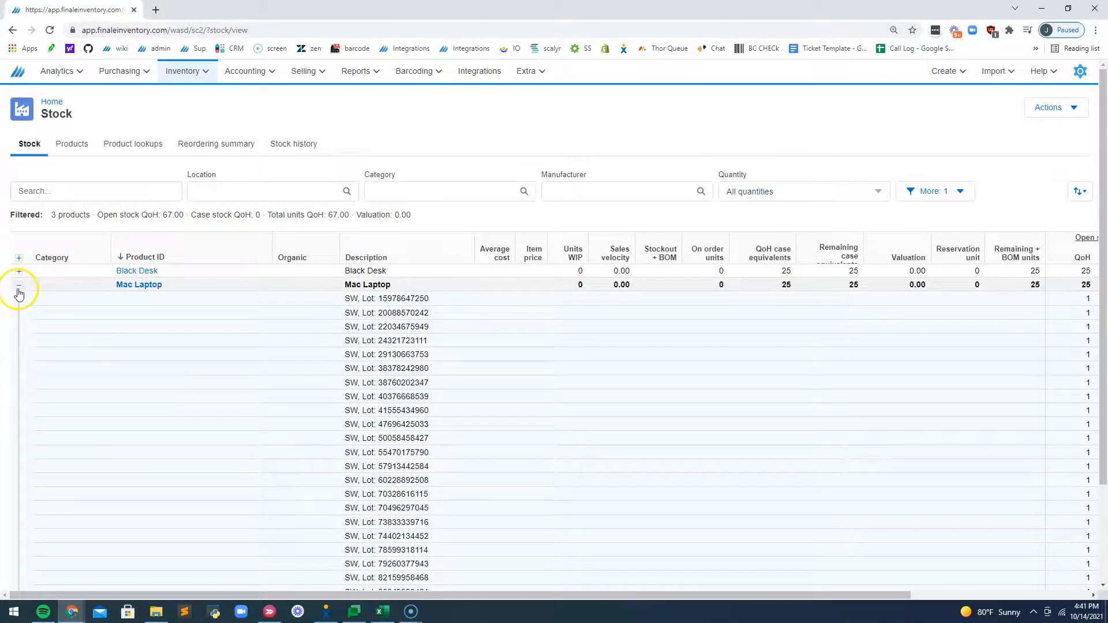
{"action": "left_click", "coordinate": [20, 286]}
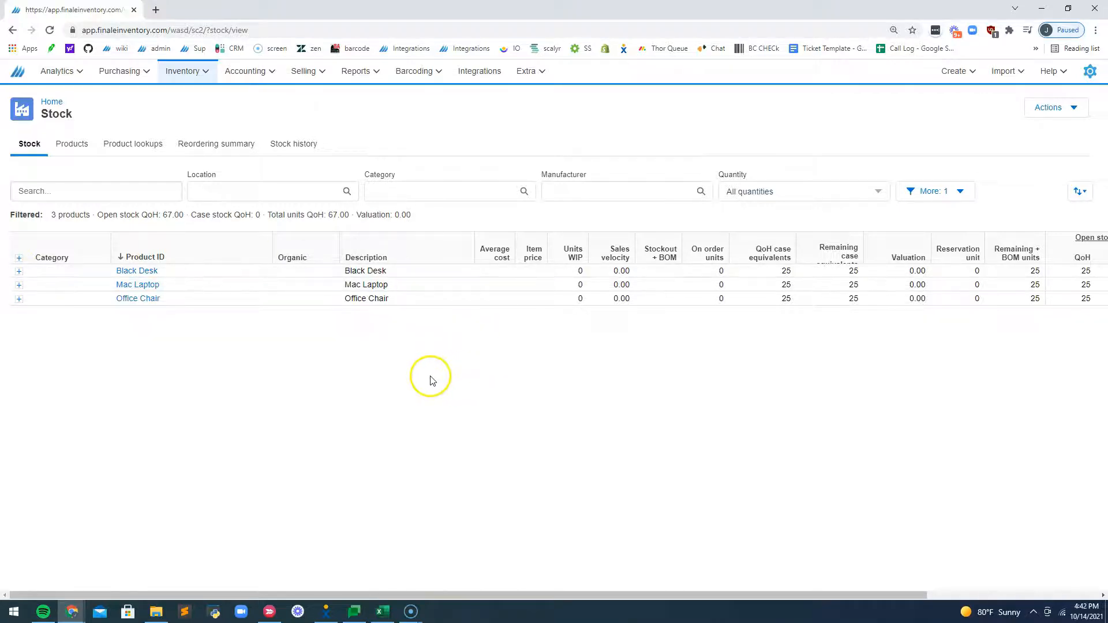
Create a new batch stock transfer shipment
{"action": "left_click", "coordinate": [201, 81]}
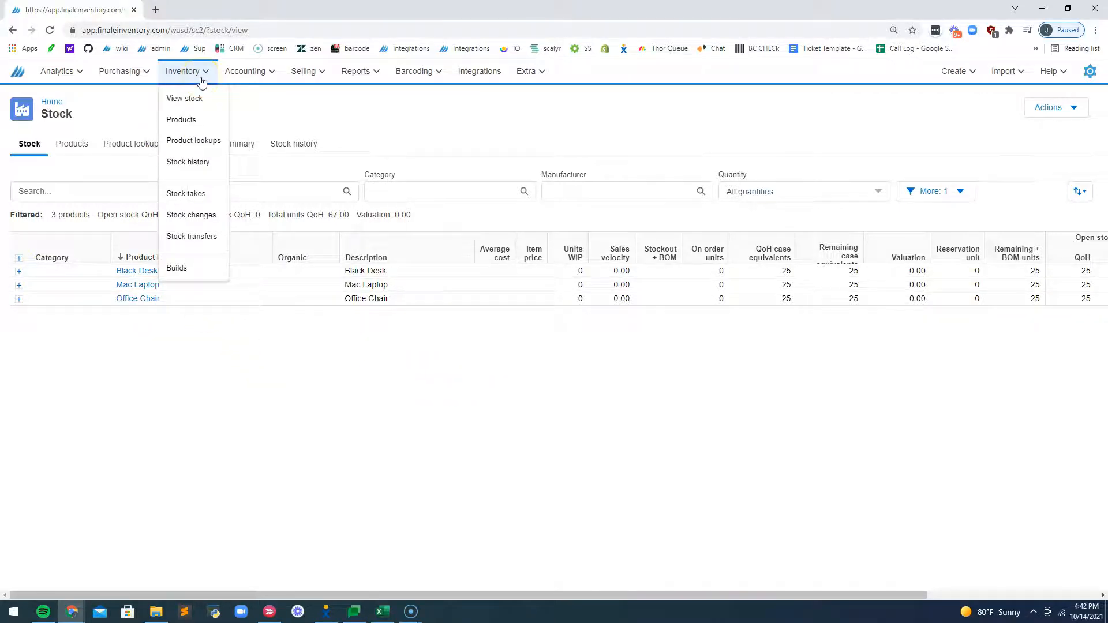
{"action": "left_click", "coordinate": [201, 239]}
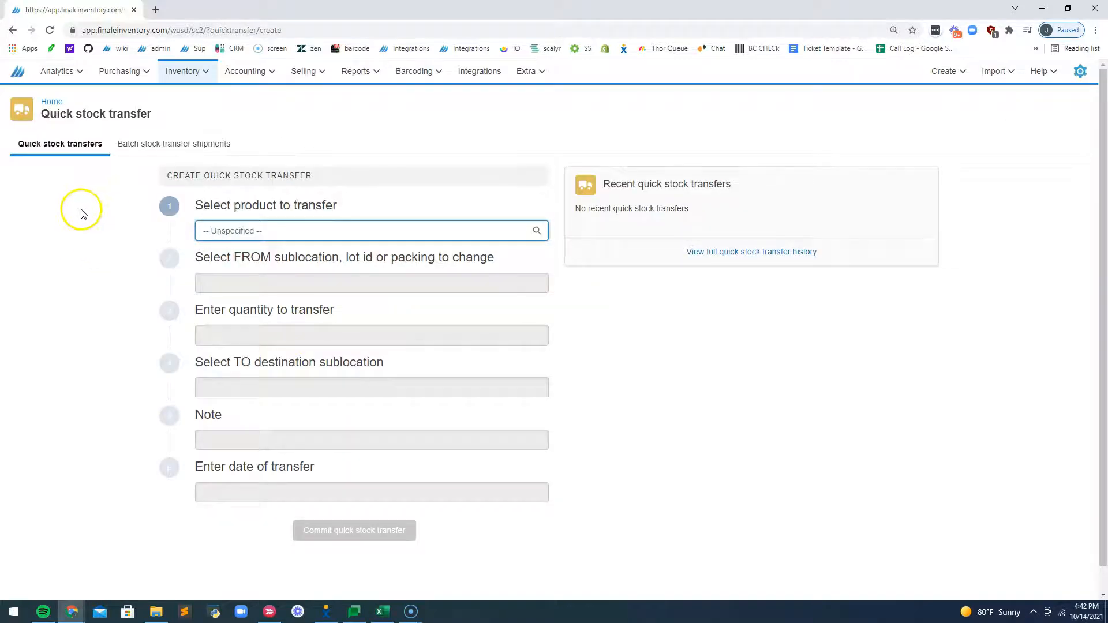
{"action": "left_click", "coordinate": [215, 149]}
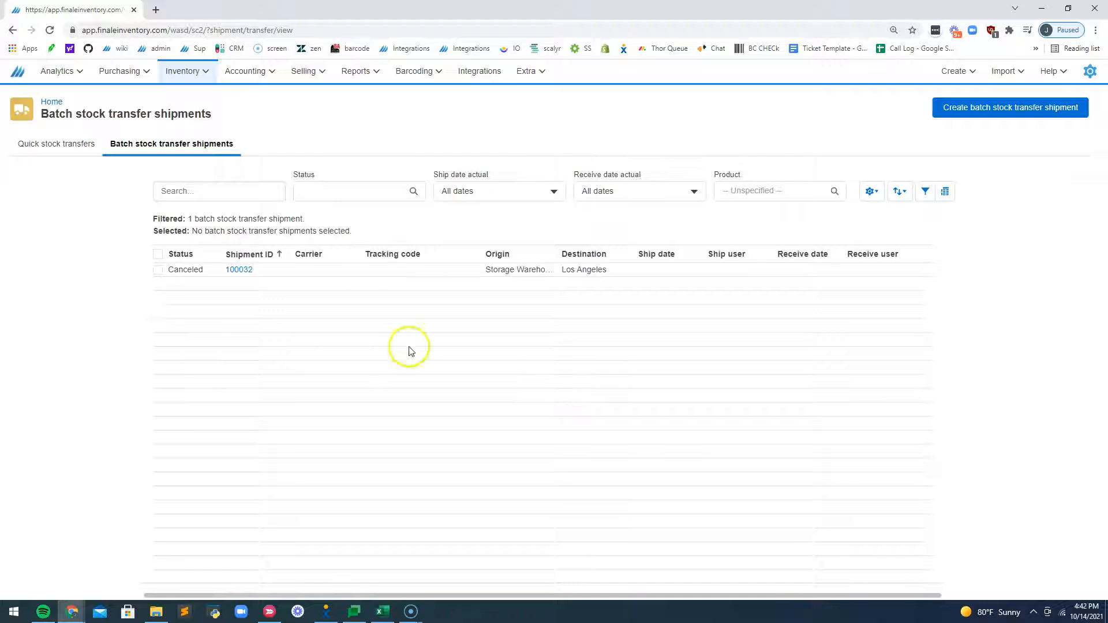
{"action": "left_click", "coordinate": [1074, 110]}
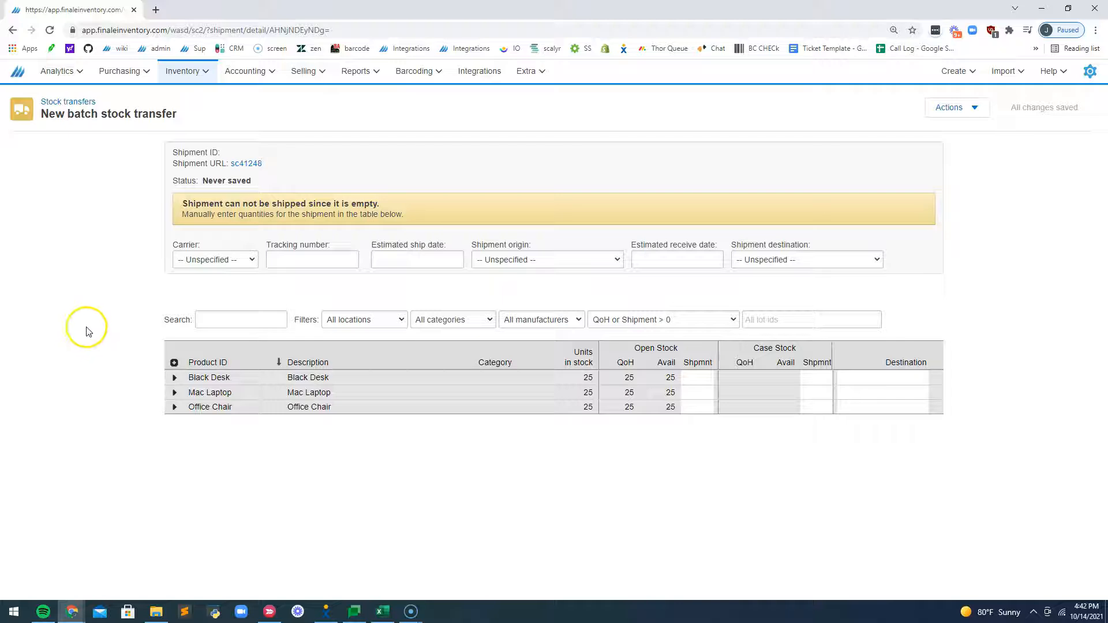
Set the shipment origin to Storage Warehouse and the shipment destination to Los Angeles
{"action": "left_click", "coordinate": [569, 262]}
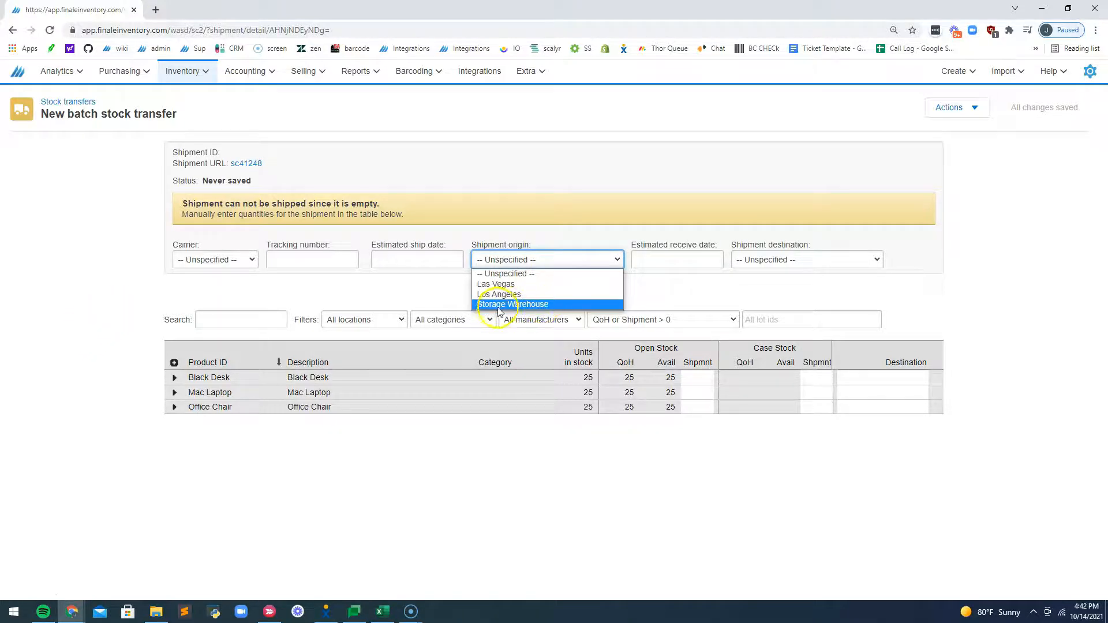
{"action": "left_click", "coordinate": [586, 306]}
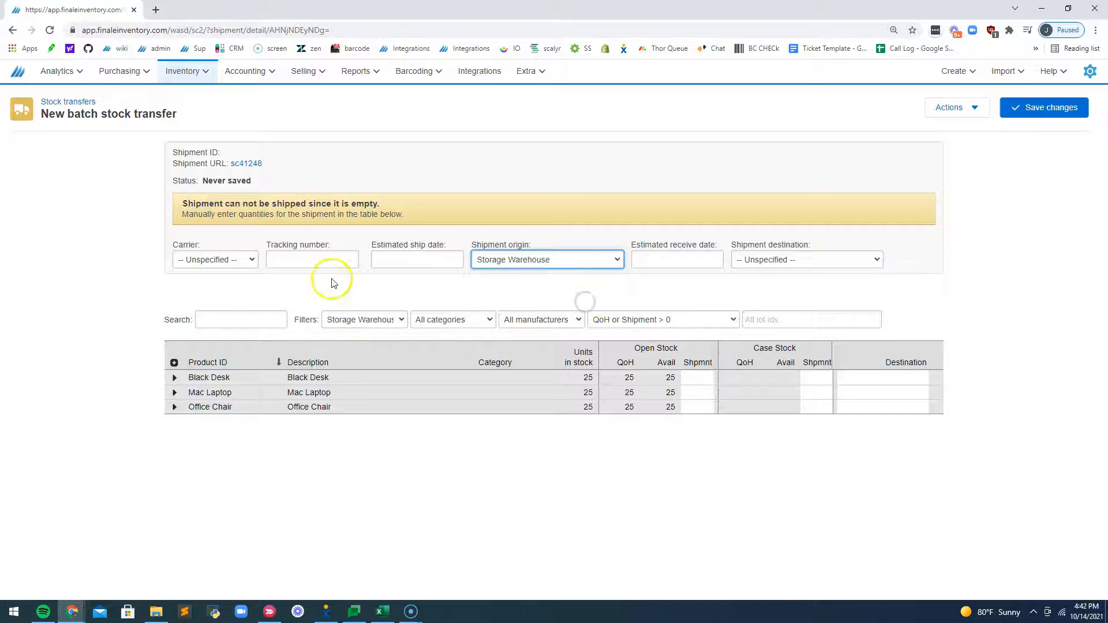
{"action": "left_click", "coordinate": [826, 266]}
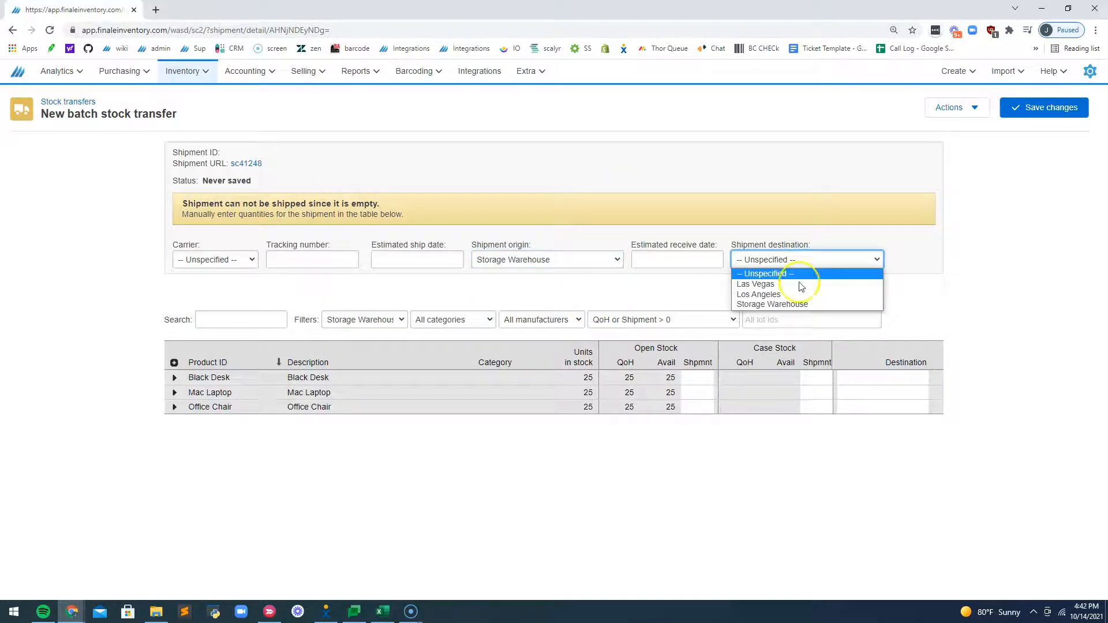
{"action": "left_click", "coordinate": [771, 295]}
{"action": "left_click", "coordinate": [135, 281]}
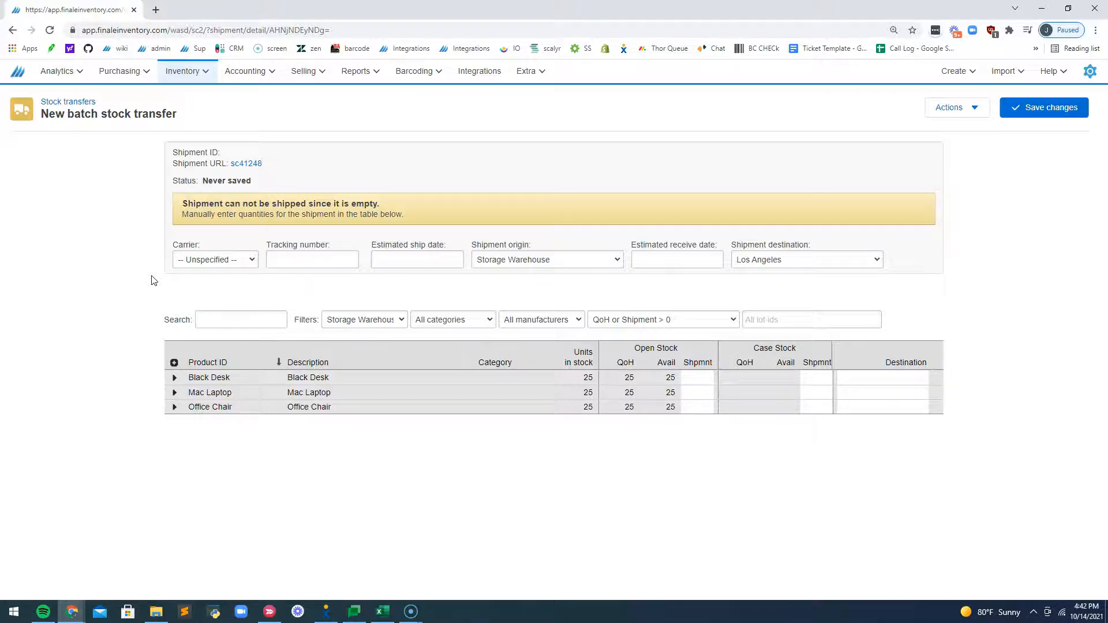
Enter an open stock shipment quantity of 10 for the Black Desk with LA as its destination sublocation
{"action": "left_click", "coordinate": [708, 380]}
{"action": "type", "text": "10"}
{"action": "key", "text": "Tab"}
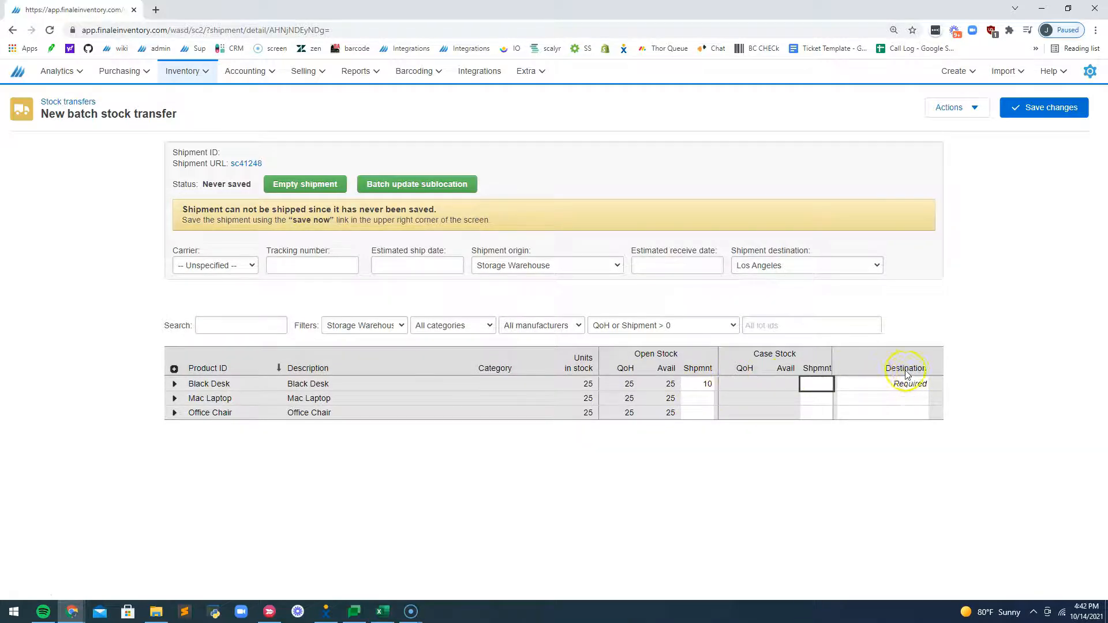
{"action": "left_click", "coordinate": [896, 386]}
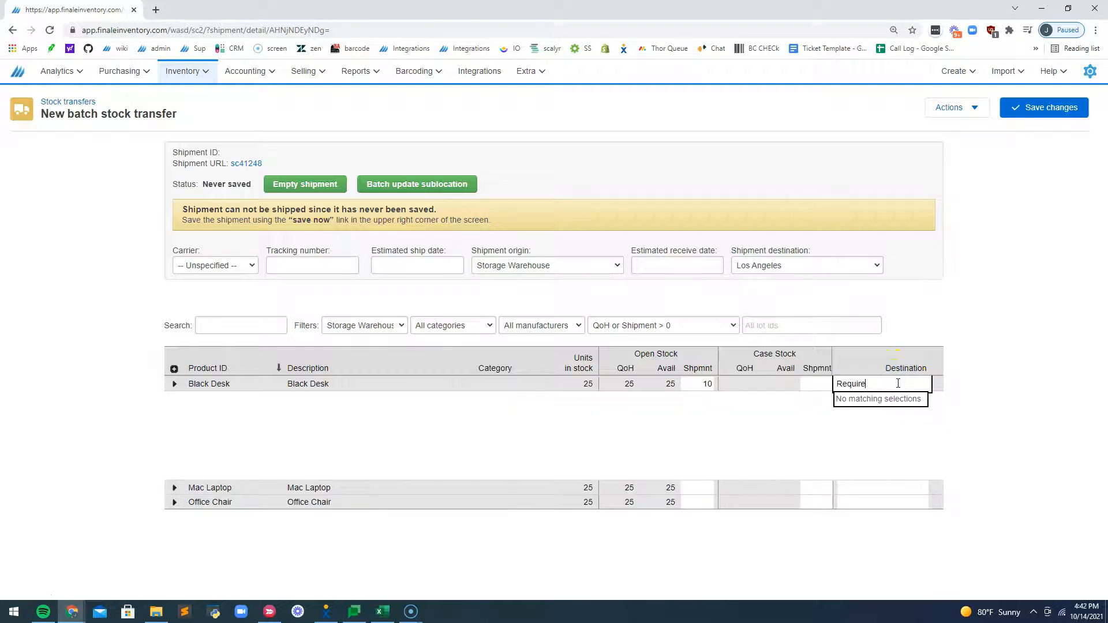
{"action": "key", "text": "BackSpace"}
{"action": "key", "text": "BackSpace"}
{"action": "key", "text": "BackSpace"}
{"action": "key", "text": "BackSpace"}
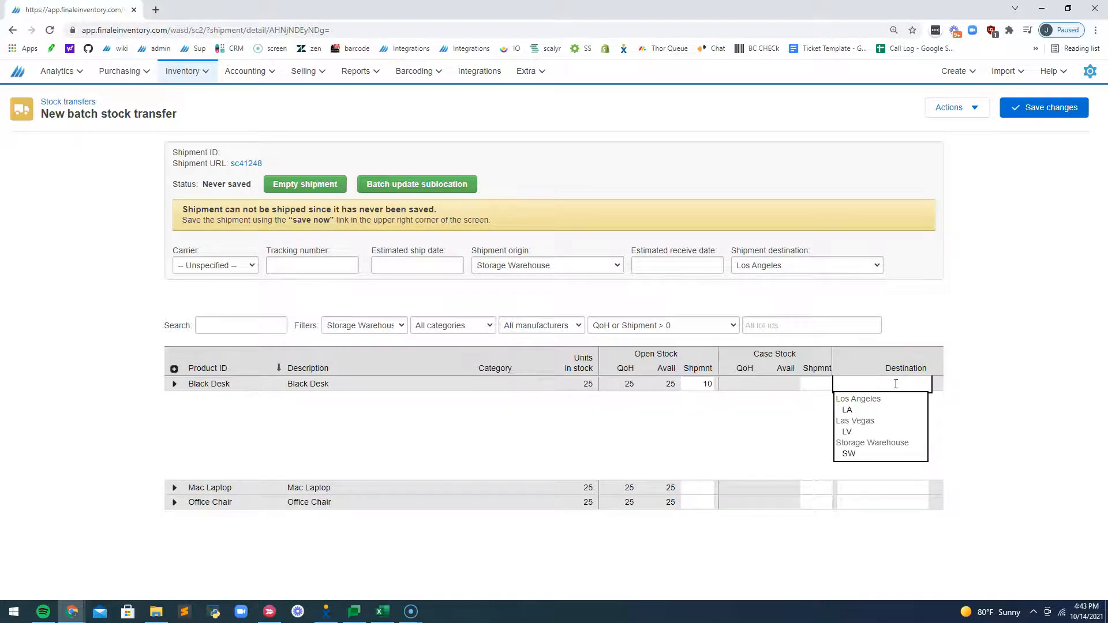
{"action": "left_click", "coordinate": [848, 411]}
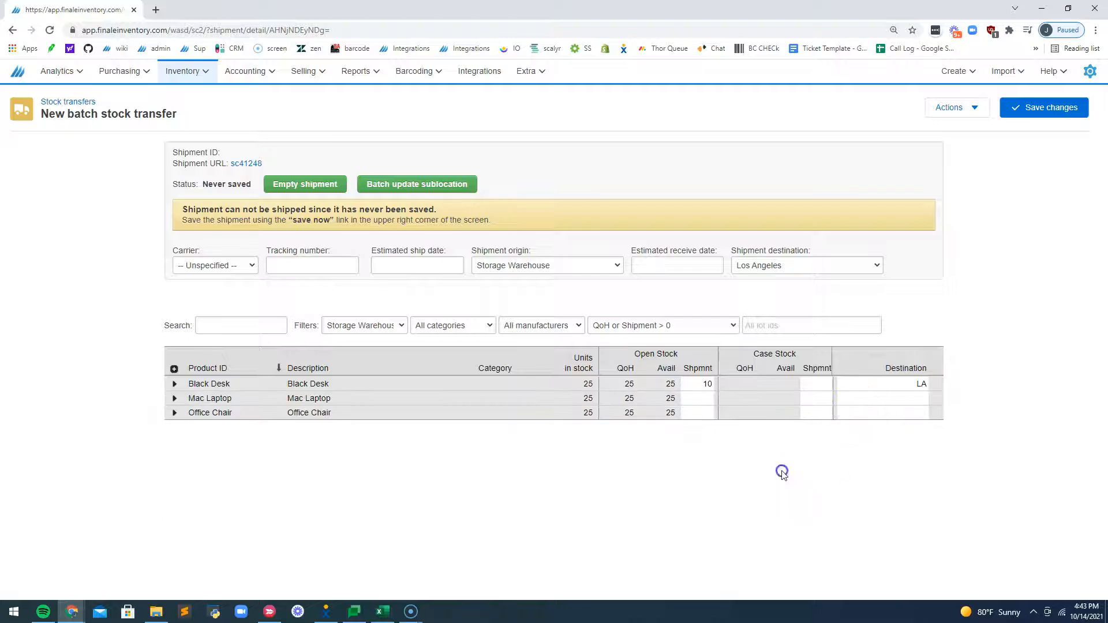
Enter an open stock shipment quantity of 10 for the Office Chair
{"action": "left_click", "coordinate": [702, 414]}
{"action": "type", "text": "10"}
{"action": "left_click", "coordinate": [789, 445]}
Batch update the sublocation of all items in the shipment to LA
{"action": "left_click", "coordinate": [460, 184]}
{"action": "left_click", "coordinate": [527, 207]}
{"action": "left_click", "coordinate": [469, 228]}
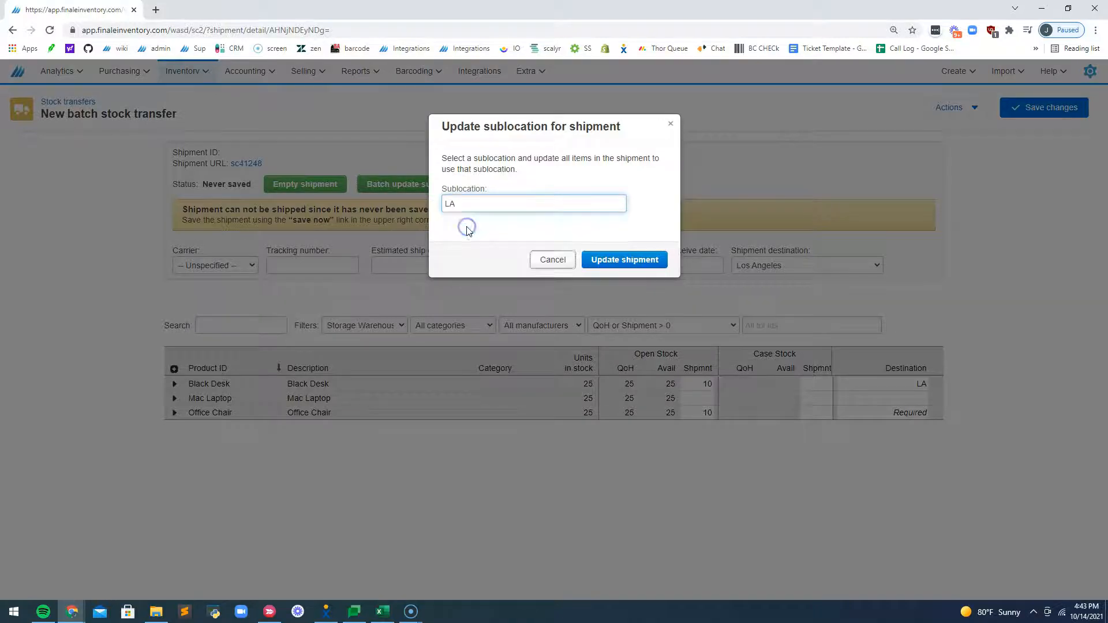
{"action": "left_click", "coordinate": [654, 261]}
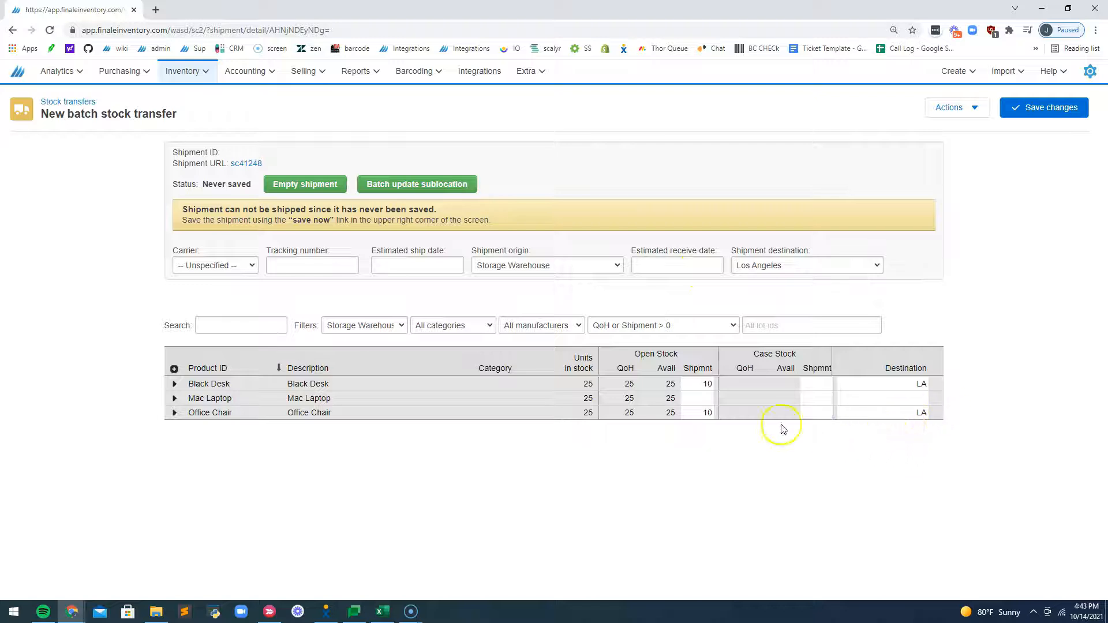
Expand the Mac Laptop row and enter a shipment quantity of 1 for each of its first four lots
{"action": "left_click", "coordinate": [173, 398]}
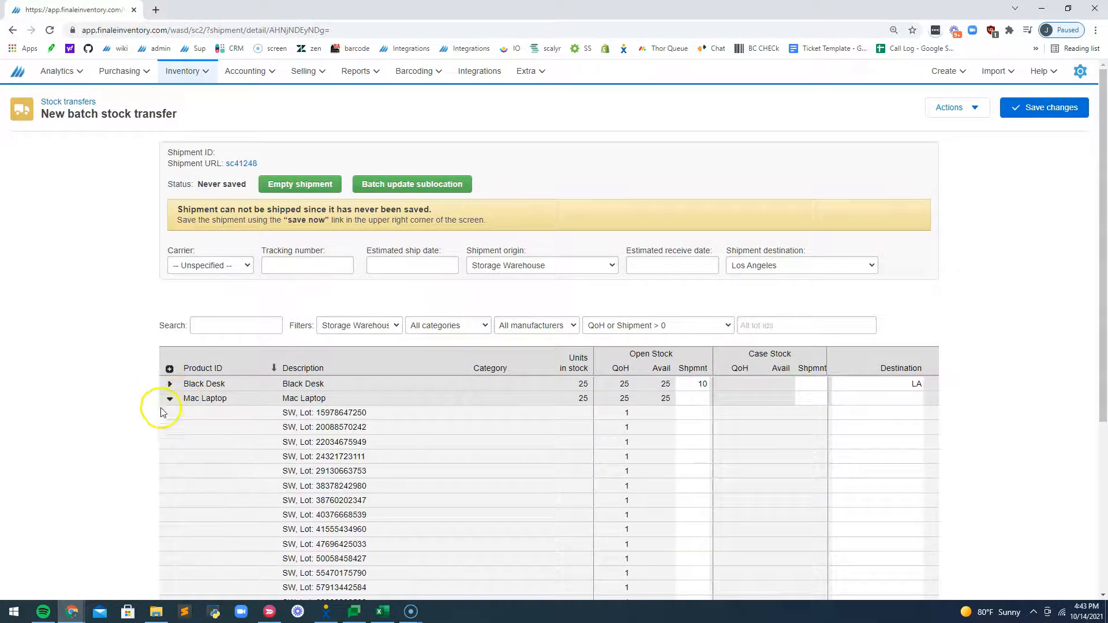
{"action": "scroll", "coordinate": [99, 347], "scroll_direction": "down", "scroll_amount": 1}
{"action": "scroll", "coordinate": [324, 363], "scroll_direction": "down", "scroll_amount": 1}
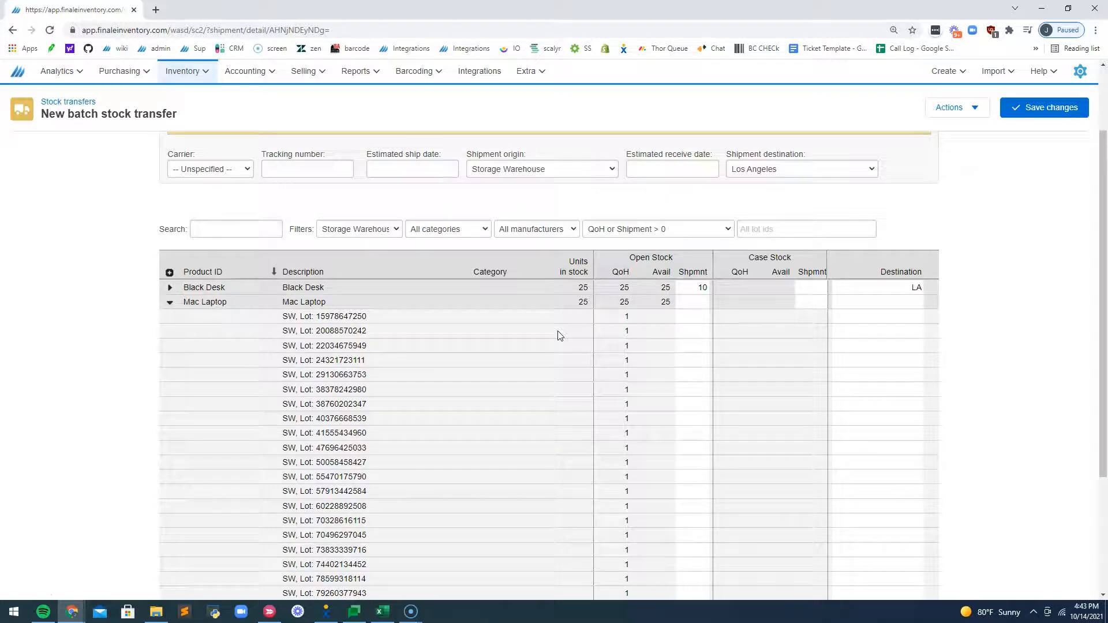
{"action": "left_click", "coordinate": [691, 324]}
{"action": "type", "text": "1"}
{"action": "left_click", "coordinate": [567, 341]}
{"action": "left_click", "coordinate": [701, 333]}
{"action": "type", "text": "1"}
{"action": "left_click", "coordinate": [701, 346]}
{"action": "type", "text": "1"}
{"action": "left_click", "coordinate": [703, 361]}
{"action": "type", "text": "1"}
{"action": "left_click", "coordinate": [1033, 372]}
{"action": "left_click_drag", "start_coordinate": [1101, 321], "coordinate": [1101, 254]}
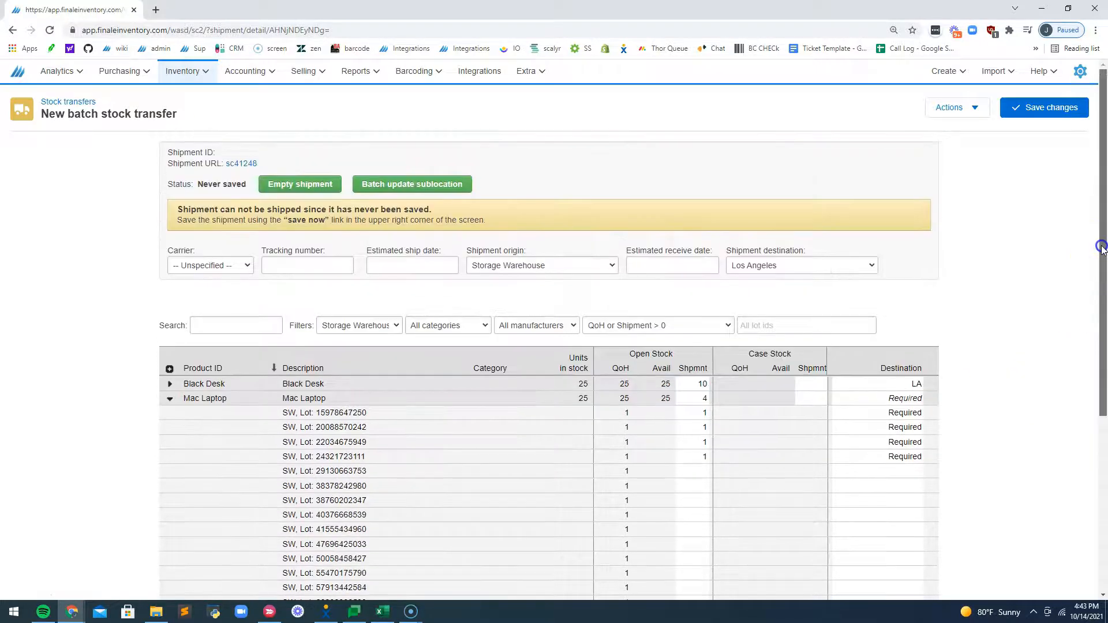
Batch update the shipment's sublocation to LA again so the Mac Laptop lots receive a destination
{"action": "left_click", "coordinate": [462, 176]}
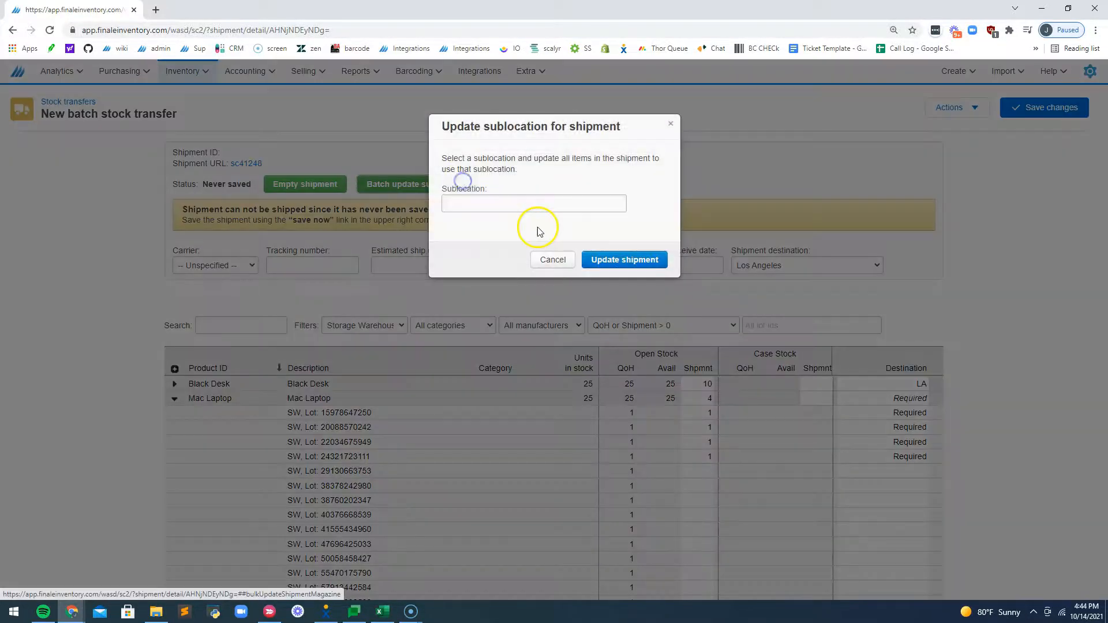
{"action": "left_click", "coordinate": [558, 204]}
{"action": "left_click", "coordinate": [479, 227]}
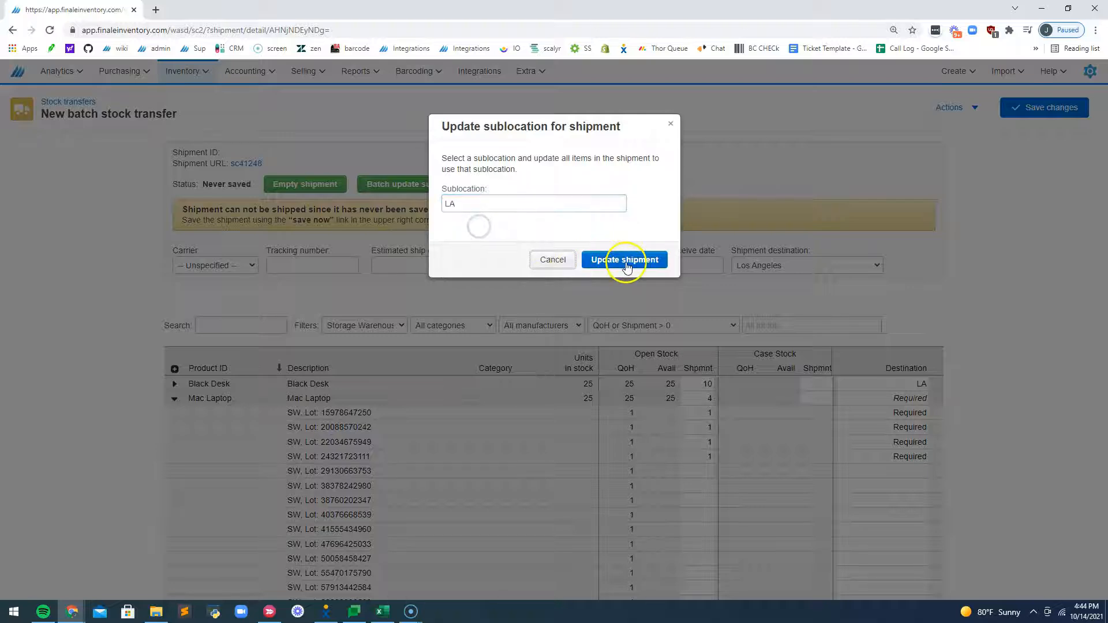
{"action": "left_click", "coordinate": [627, 259]}
{"action": "scroll", "coordinate": [906, 393], "scroll_direction": "down", "scroll_amount": 2}
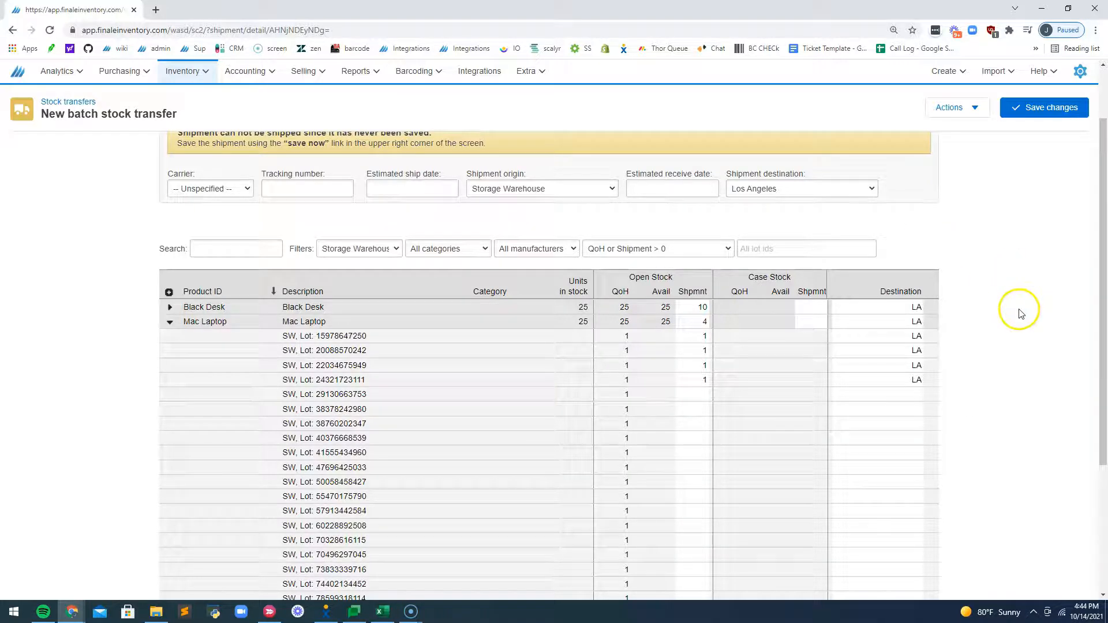
Open the data import page for this stock transfer
{"action": "key", "text": "alt+Tab"}
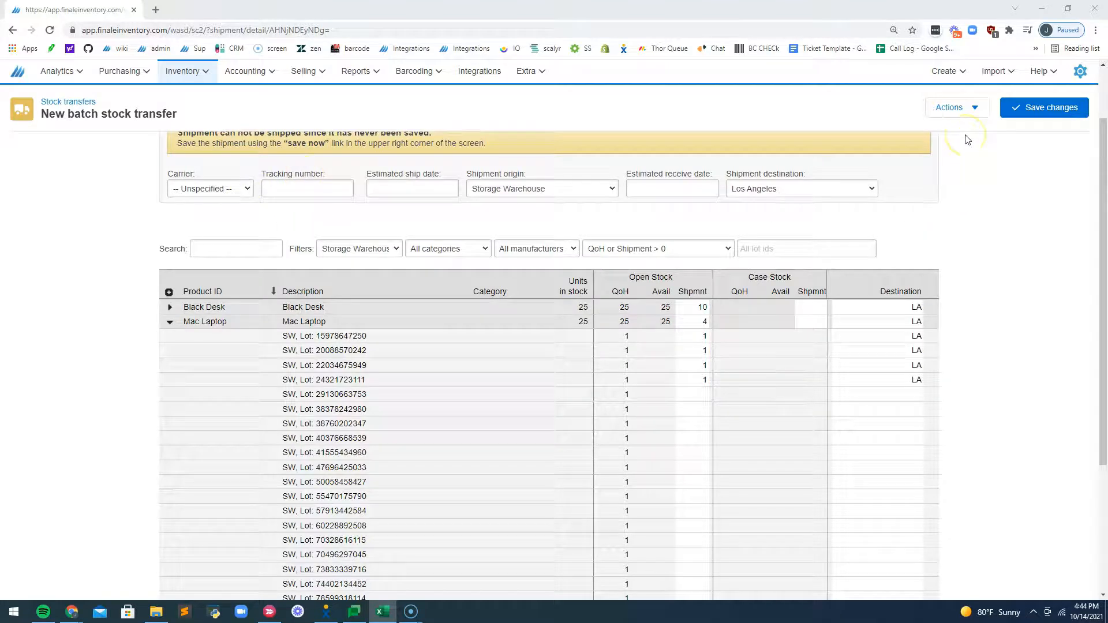
{"action": "left_click", "coordinate": [957, 108]}
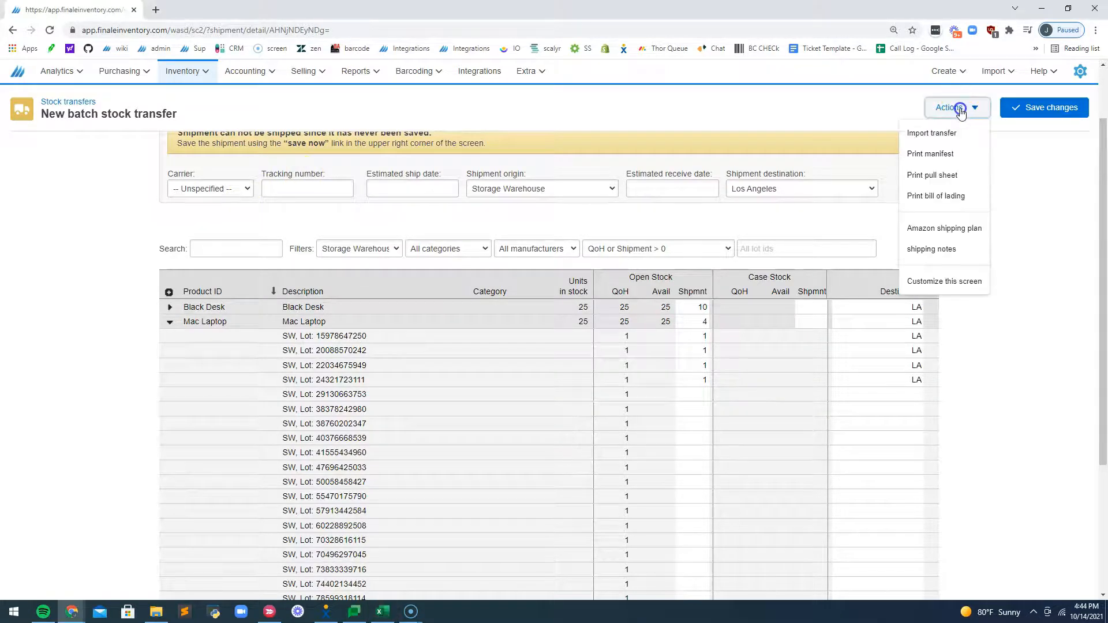
{"action": "left_click", "coordinate": [961, 134]}
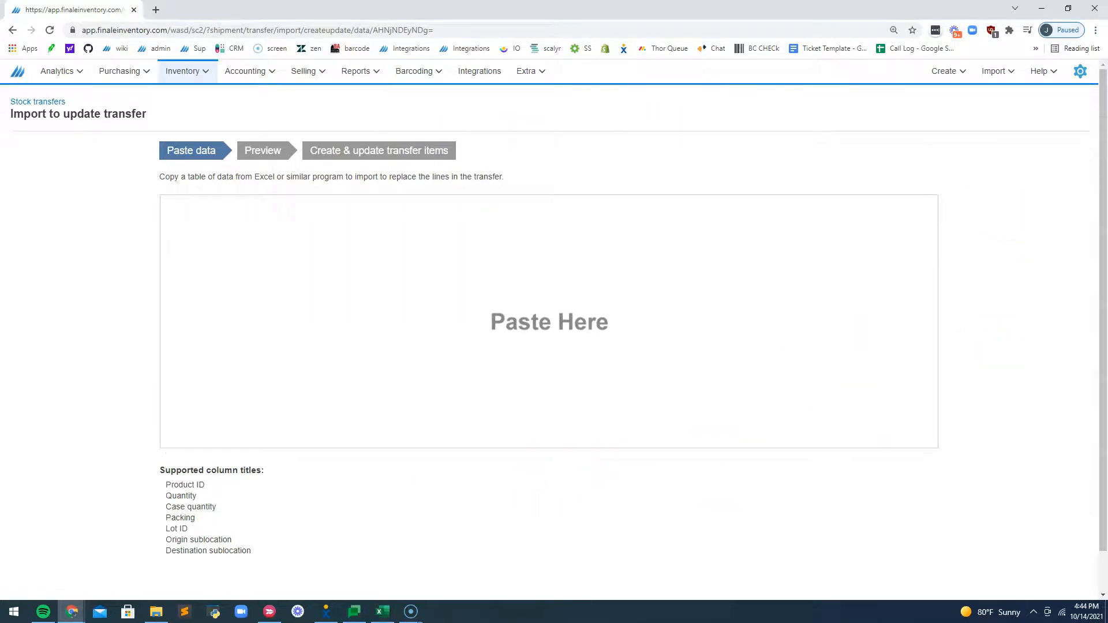
Switch to the Excel workbook and examine the Product ID, Quantity, Origin sublocation and Destination sublocation columns on Sheet2
{"action": "left_click_drag", "start_coordinate": [1107, 156], "coordinate": [474, 3]}
{"action": "left_click", "coordinate": [406, 295]}
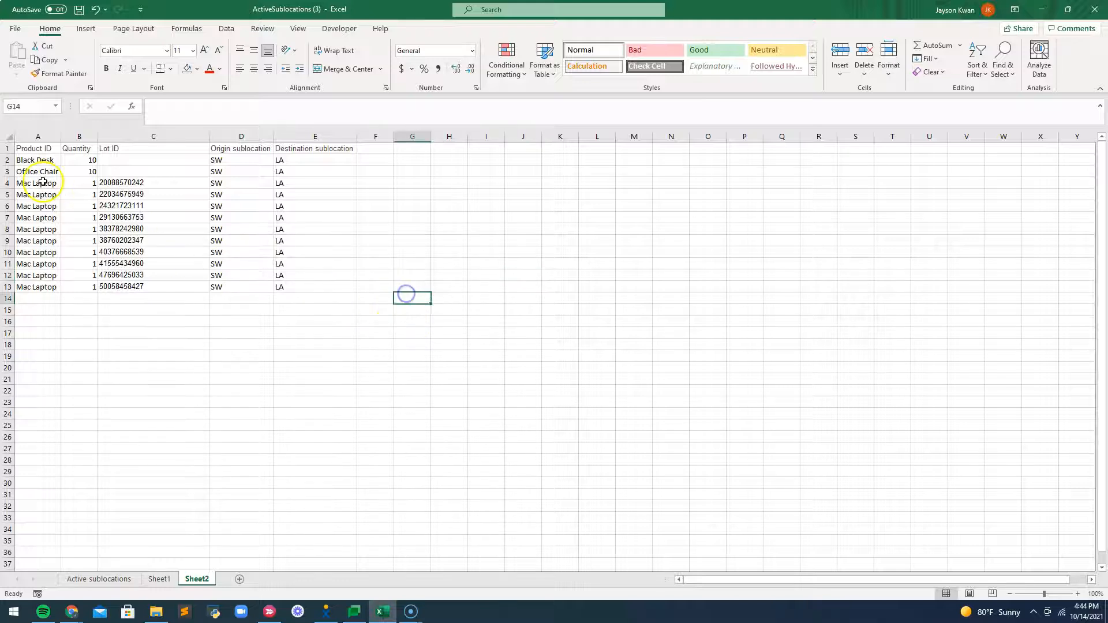
{"action": "left_click_drag", "start_coordinate": [35, 152], "coordinate": [32, 282]}
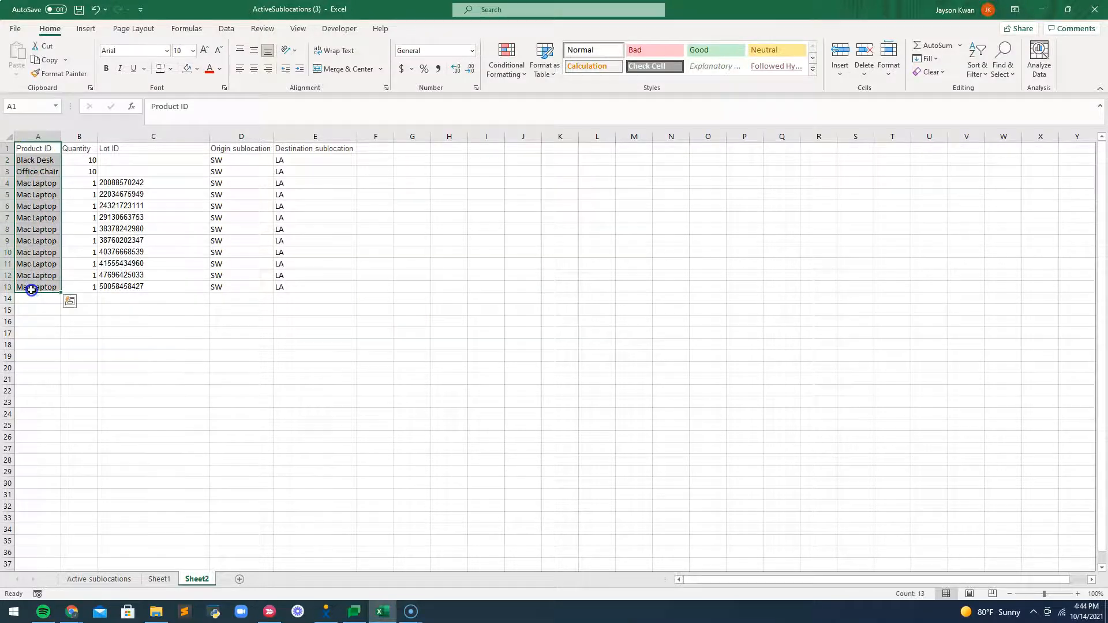
{"action": "left_click_drag", "start_coordinate": [79, 152], "coordinate": [71, 293]}
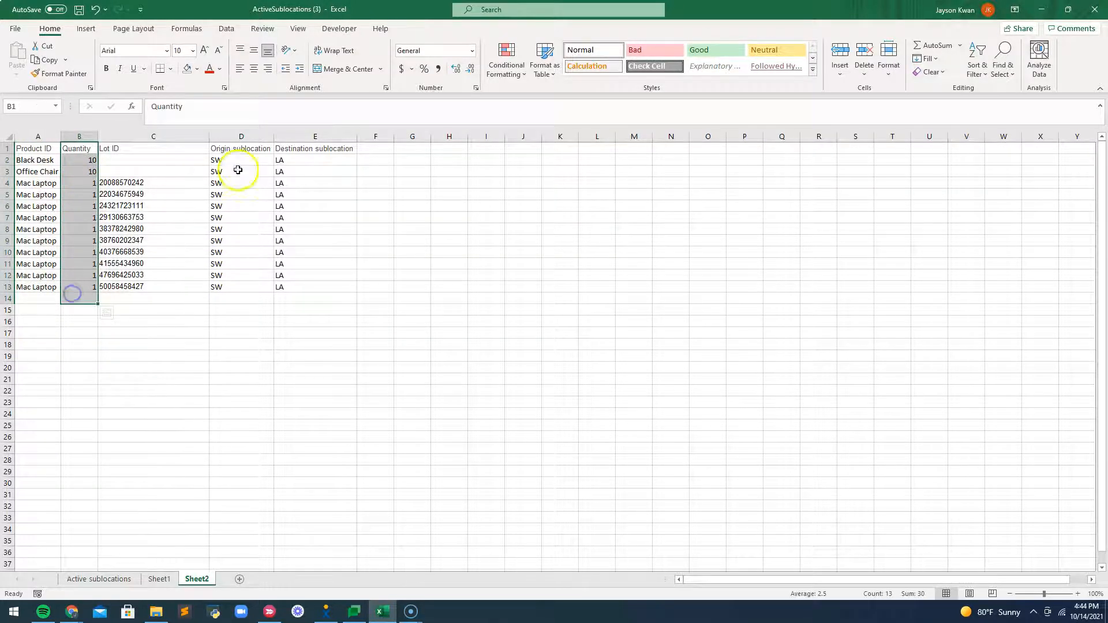
{"action": "left_click_drag", "start_coordinate": [241, 149], "coordinate": [227, 279]}
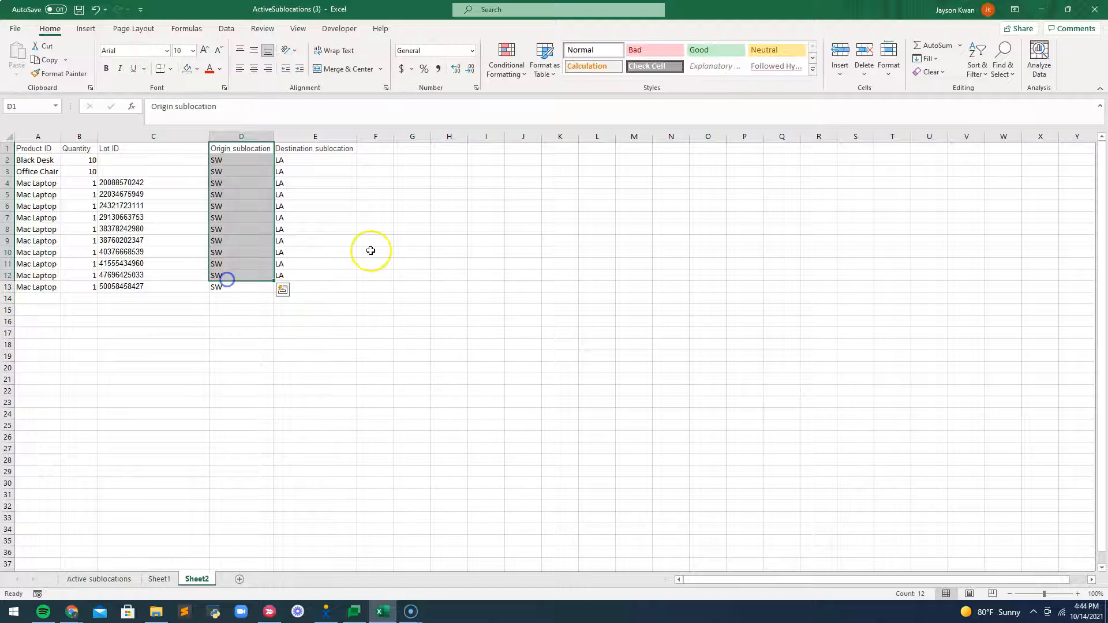
{"action": "left_click", "coordinate": [371, 251]}
{"action": "left_click_drag", "start_coordinate": [315, 150], "coordinate": [309, 282]}
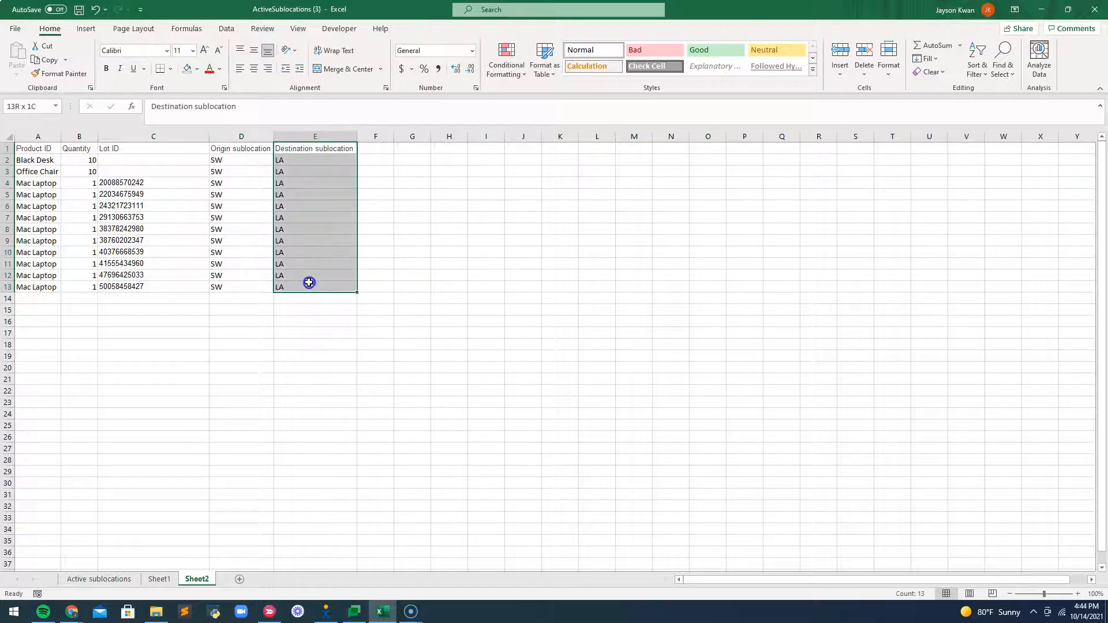
{"action": "left_click", "coordinate": [406, 220]}
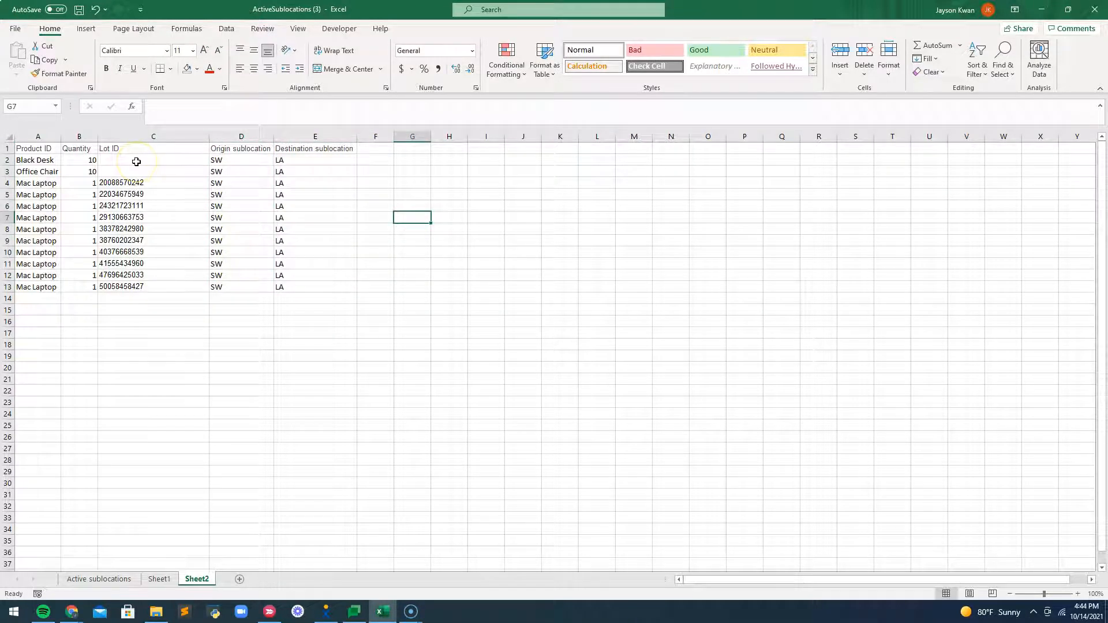
Review the Lot ID column on Sheet2 and copy the whole transfer table, headers included, from A1 to E13
{"action": "left_click_drag", "start_coordinate": [135, 148], "coordinate": [142, 287]}
{"action": "left_click", "coordinate": [456, 256]}
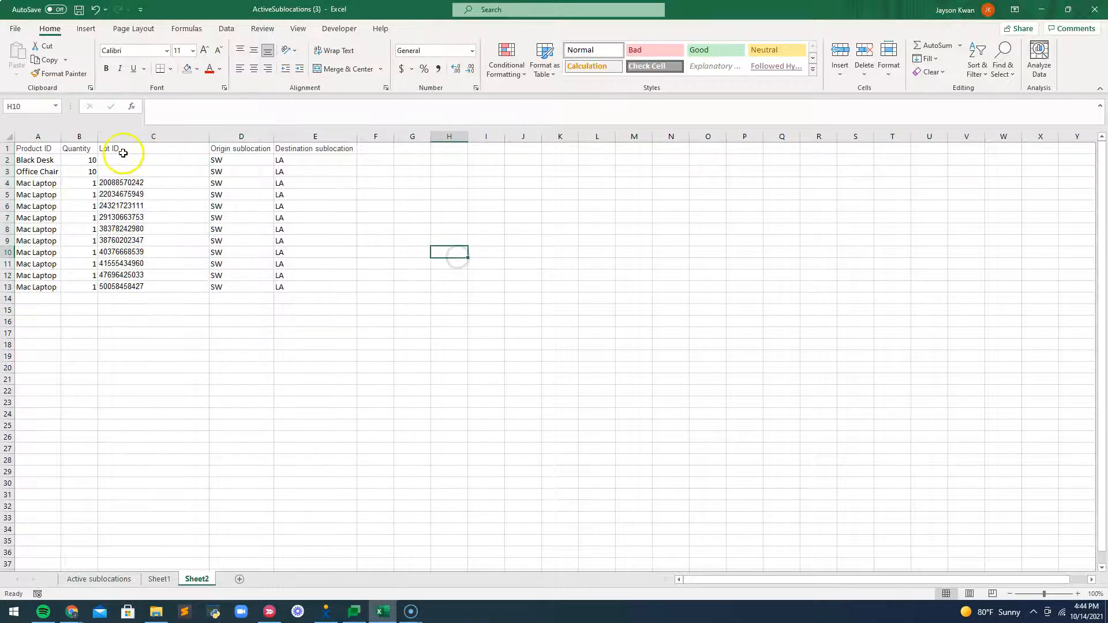
{"action": "left_click_drag", "start_coordinate": [337, 285], "coordinate": [52, 149]}
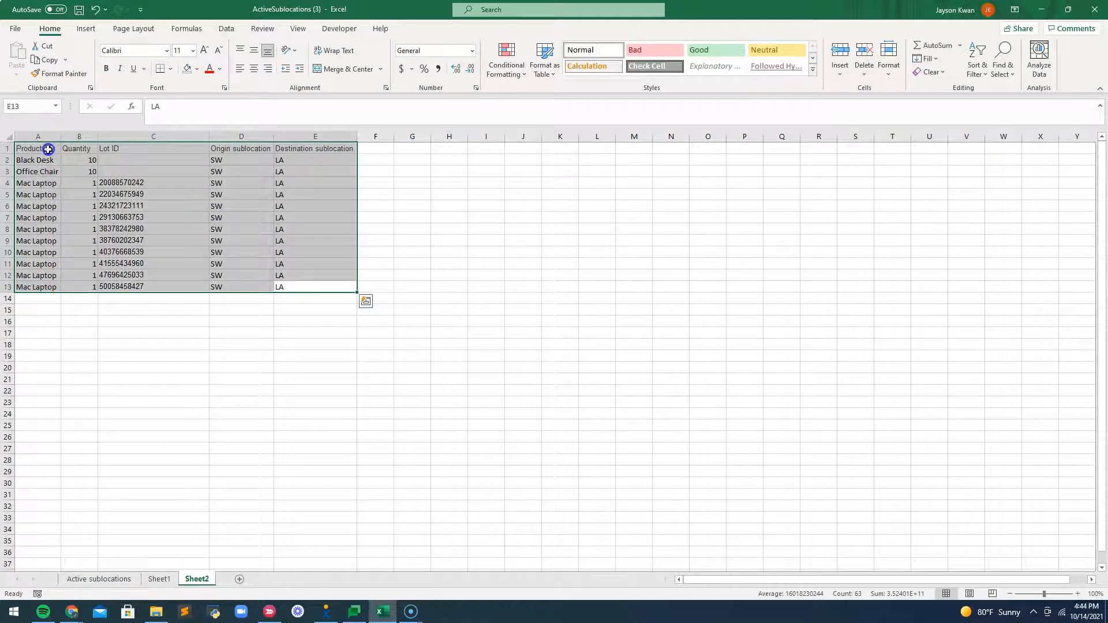
{"action": "key", "text": "ctrl+c"}
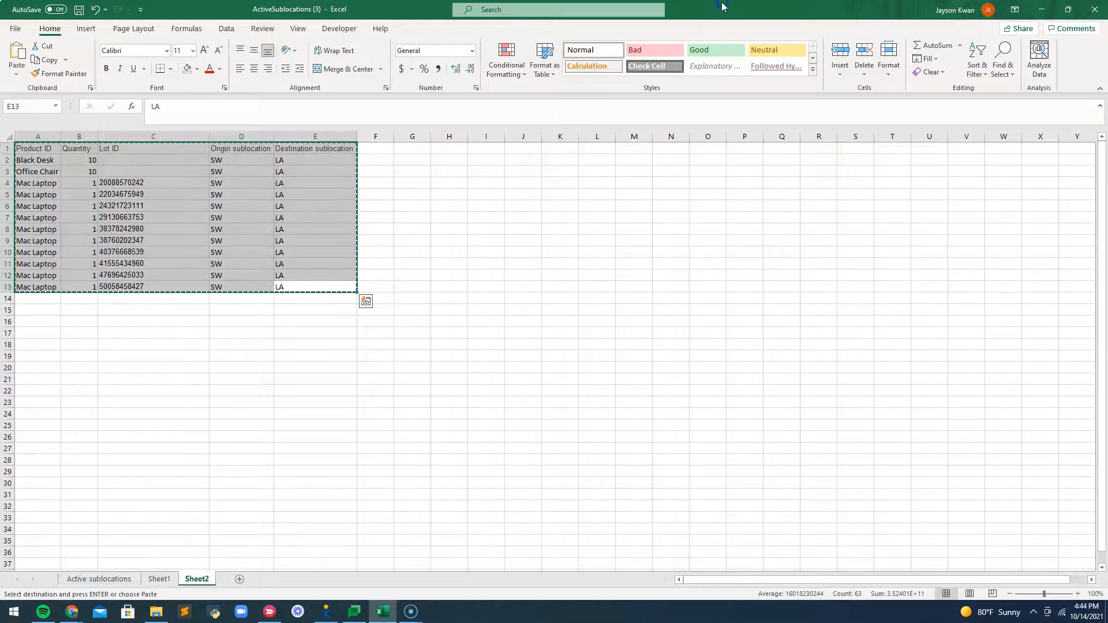
Switch to Finale Inventory in the browser, paste the copied table into the transfer import, and commit it with the previewed column assignments
{"action": "key", "text": "alt+Tab"}
{"action": "left_click", "coordinate": [577, 322]}
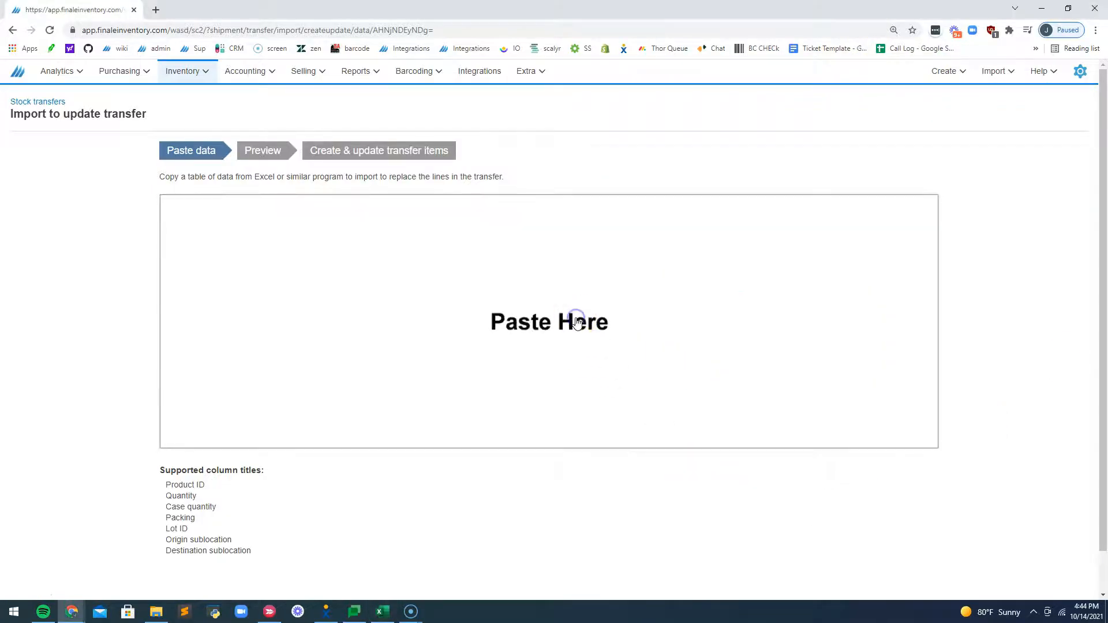
{"action": "key", "text": "ctrl+v"}
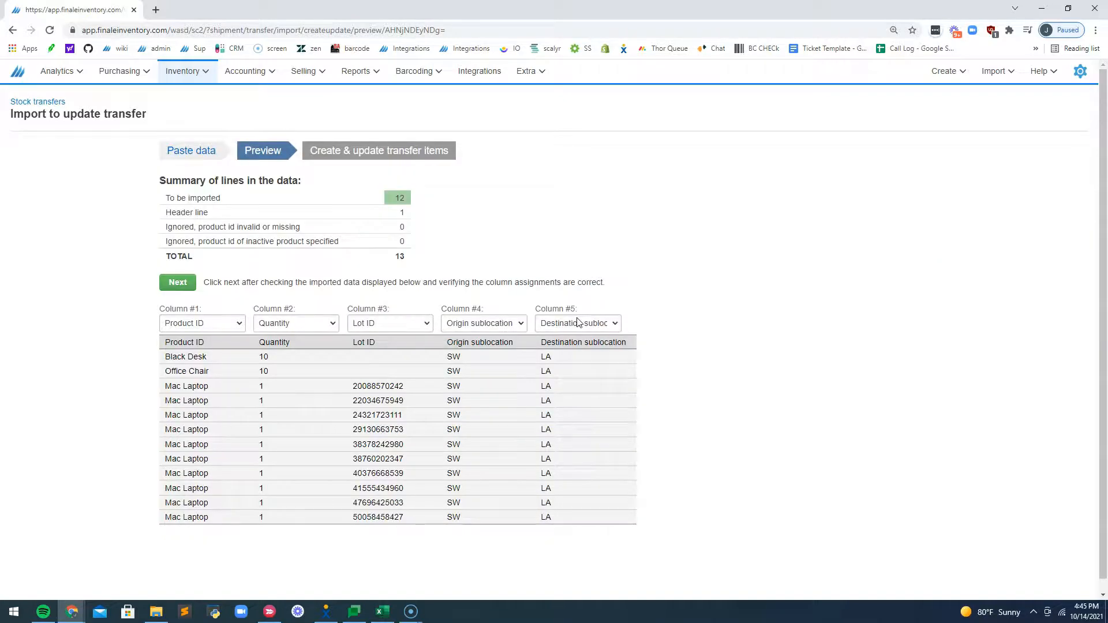
{"action": "left_click", "coordinate": [178, 282]}
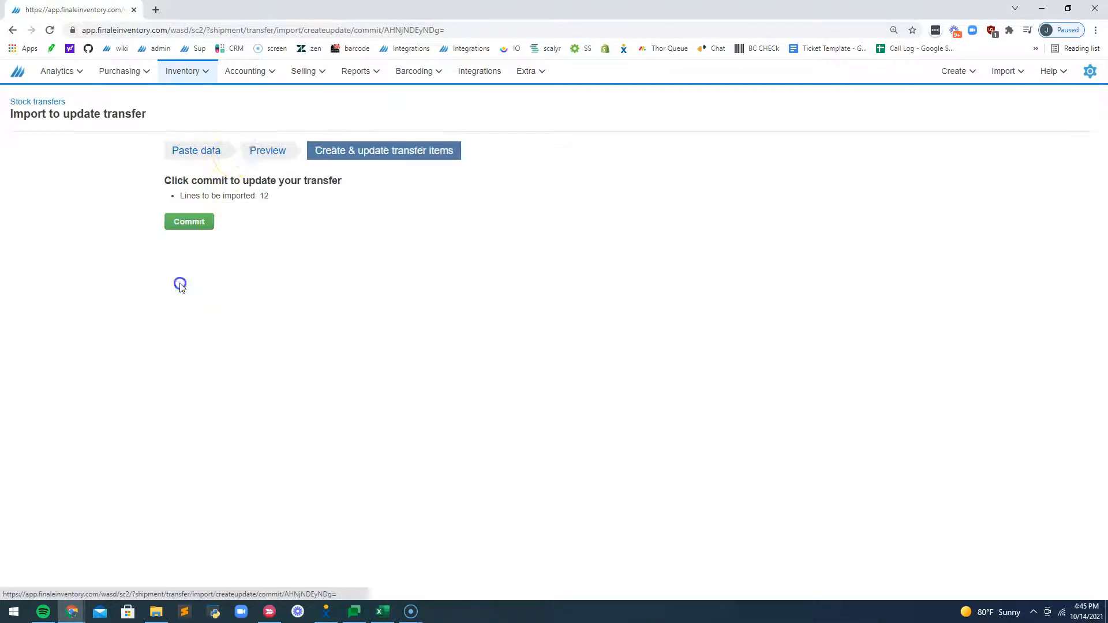
{"action": "left_click", "coordinate": [205, 221]}
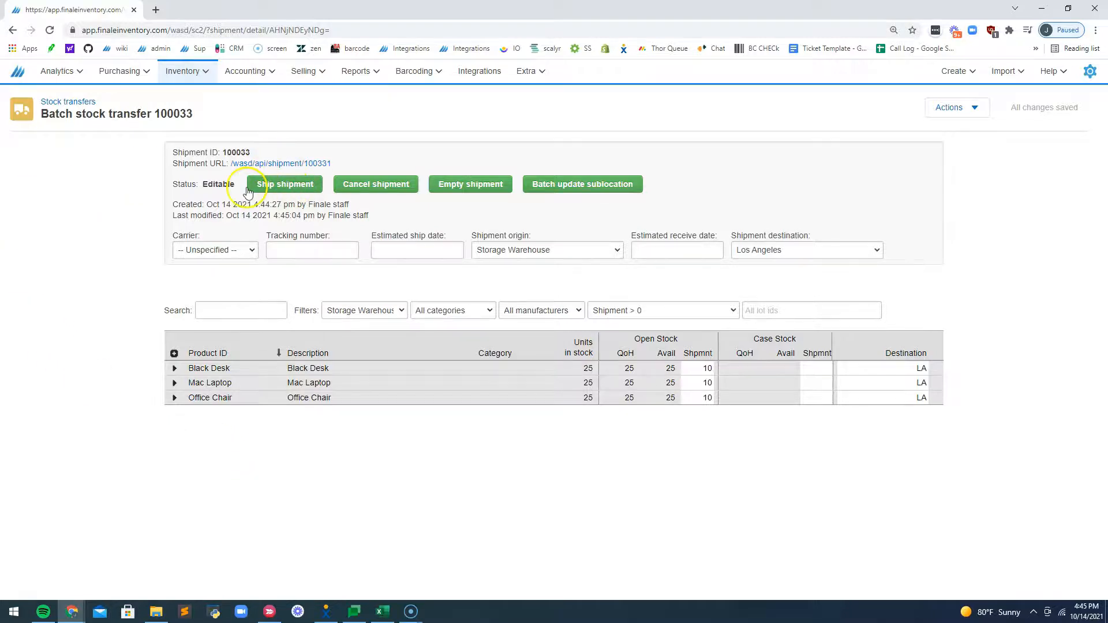
Ship the batch stock transfer with 10/14/2021 as the date shipped
{"action": "left_click", "coordinate": [284, 184]}
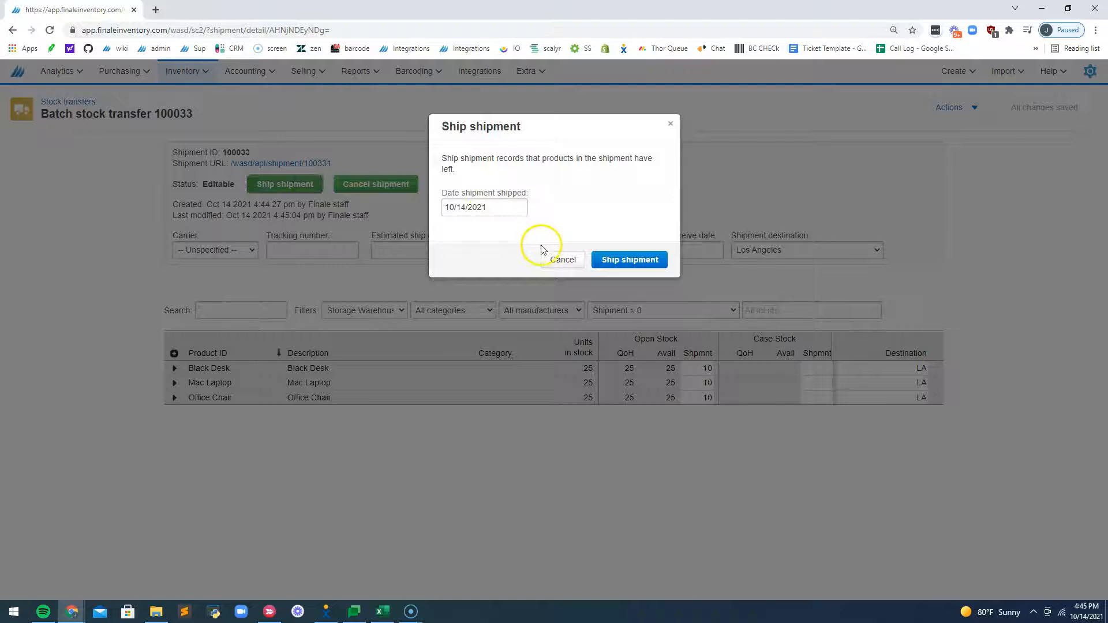
{"action": "left_click", "coordinate": [638, 263]}
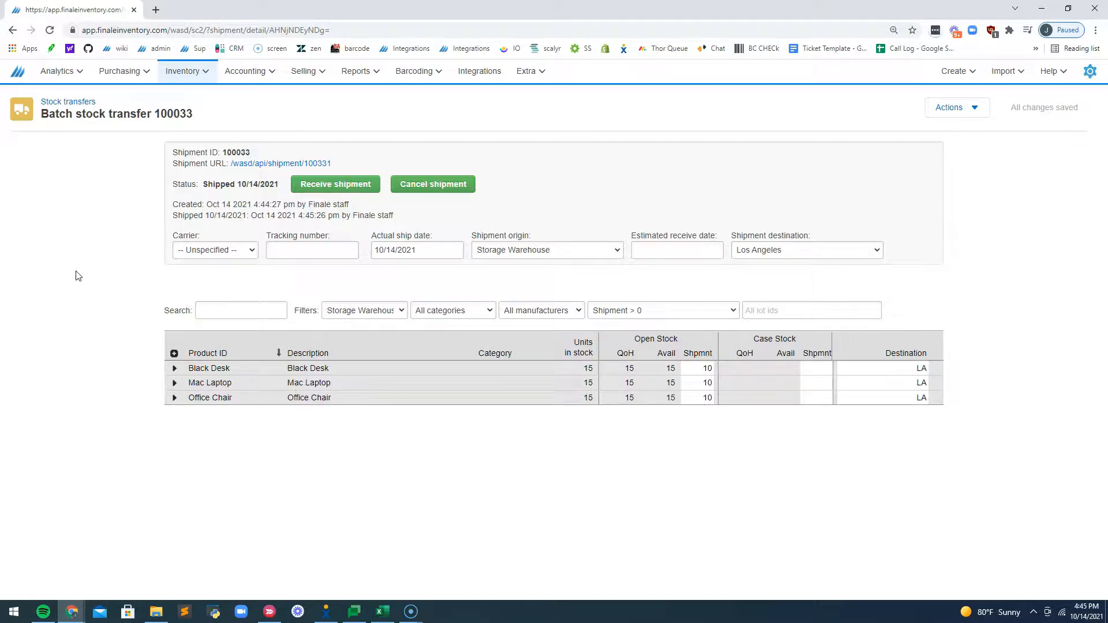
Return to the home page and reopen the shipped Storage Warehouse to Los Angeles transfer from the batch stock transfer shipments list
{"action": "left_click", "coordinate": [18, 78]}
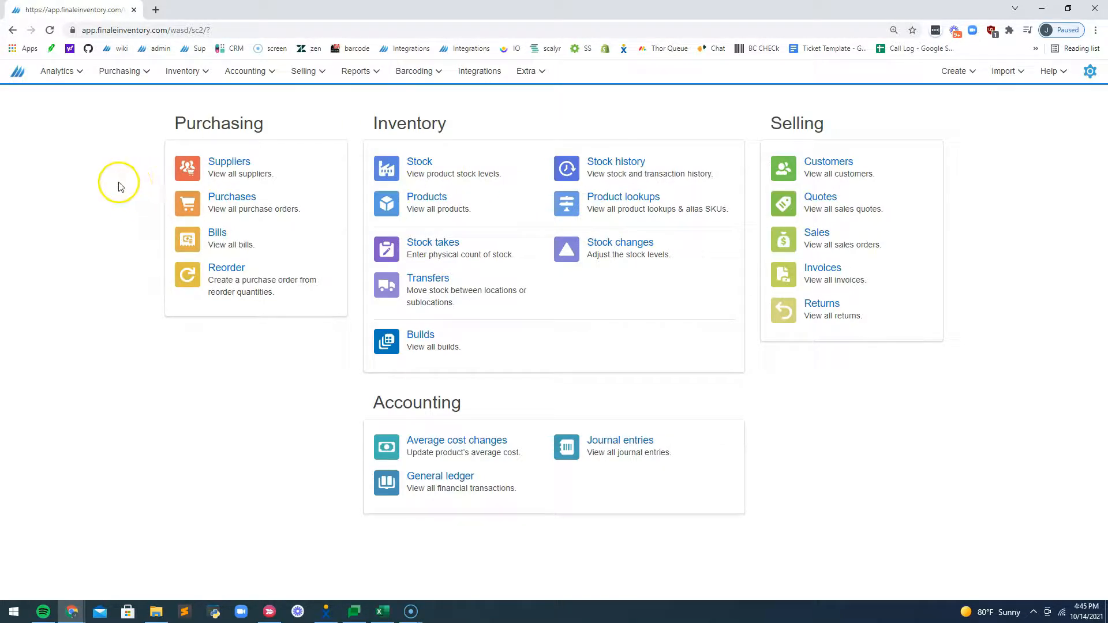
{"action": "mouse_move", "coordinate": [182, 72]}
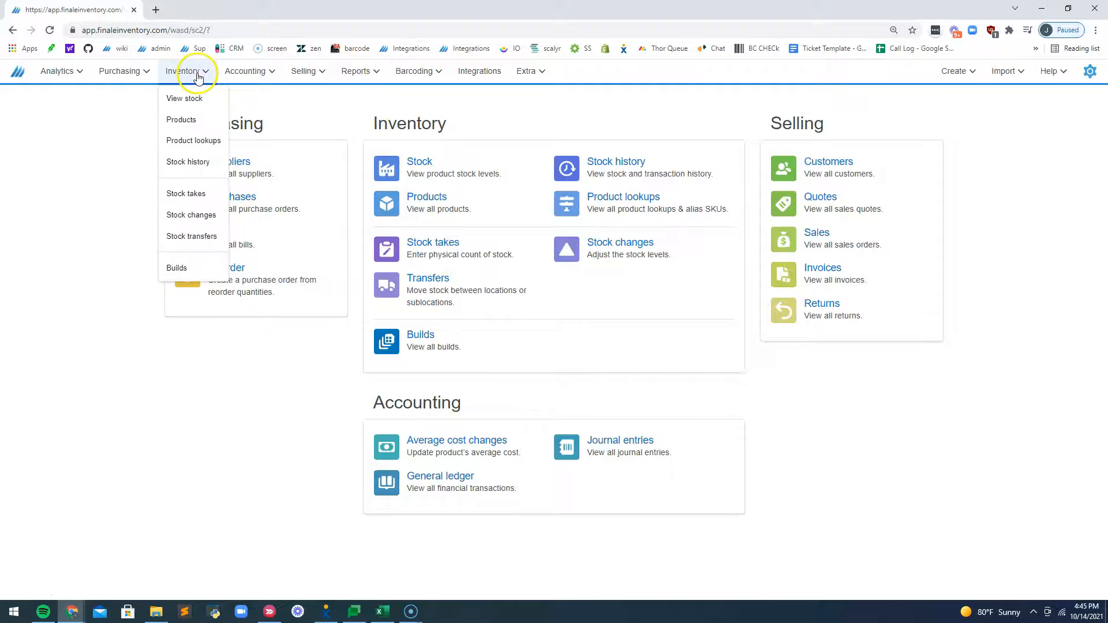
{"action": "left_click", "coordinate": [184, 235]}
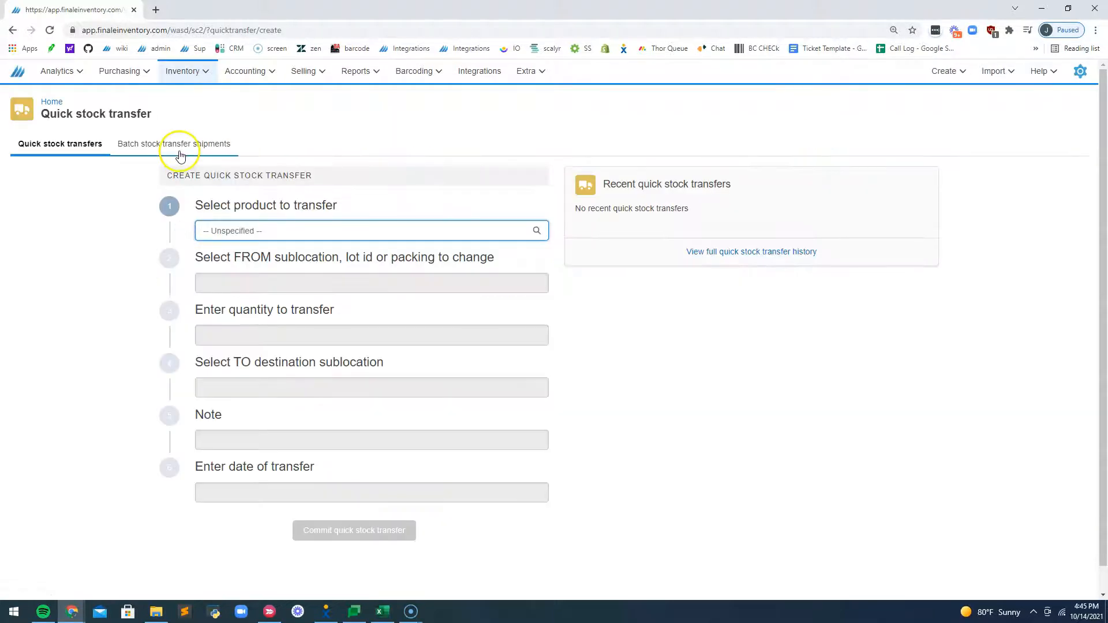
{"action": "left_click", "coordinate": [199, 150]}
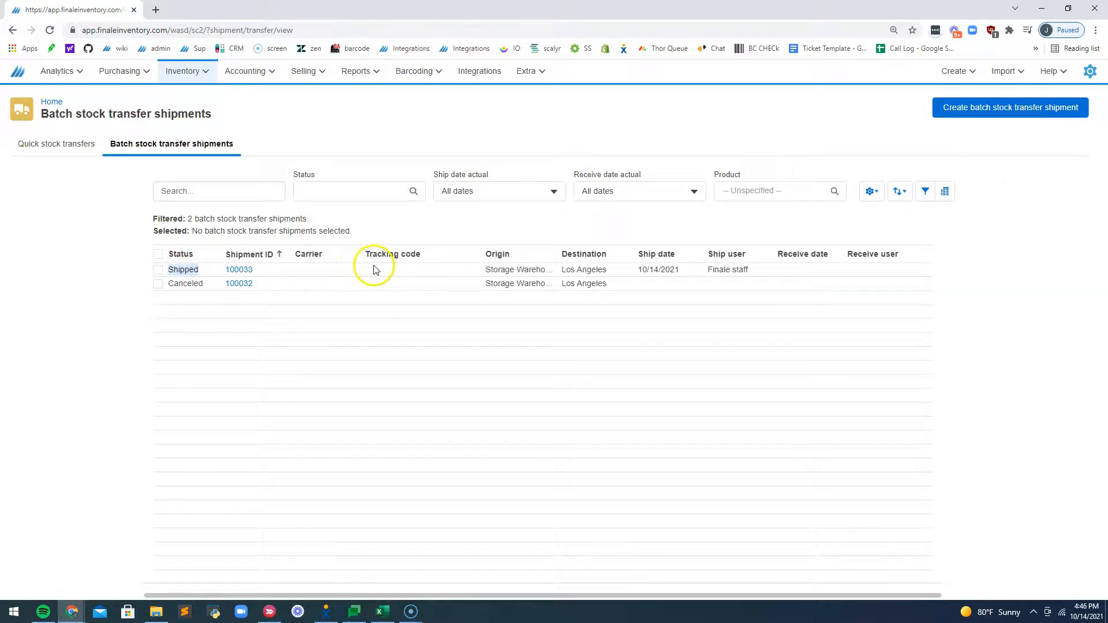
{"action": "left_click", "coordinate": [245, 271]}
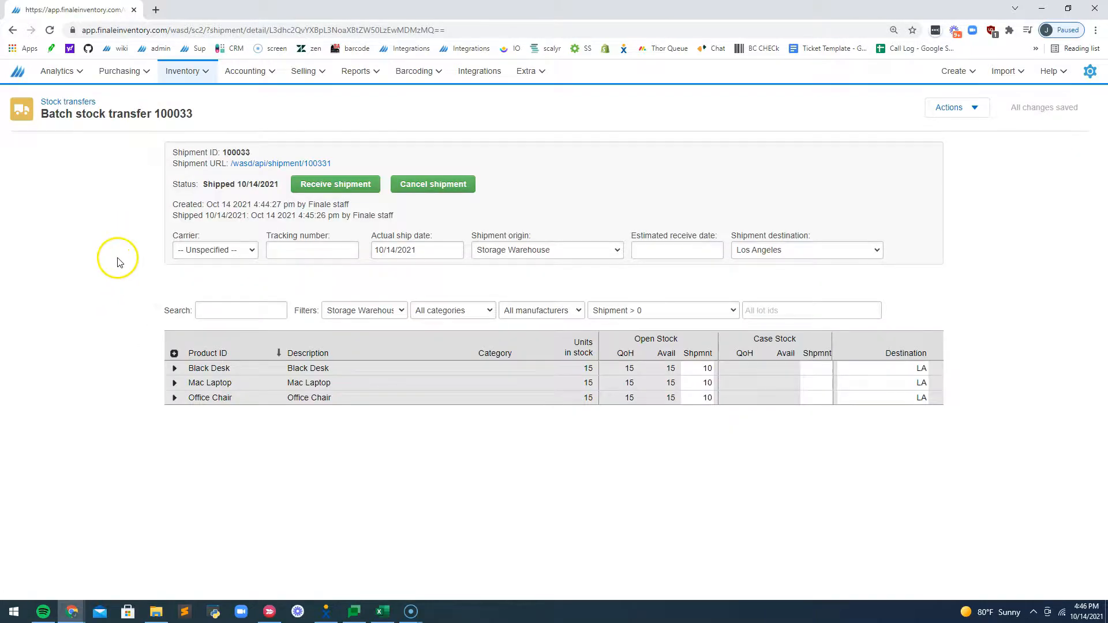
Receive the shipment with 10/14/2021 as the date received
{"action": "left_click", "coordinate": [354, 193]}
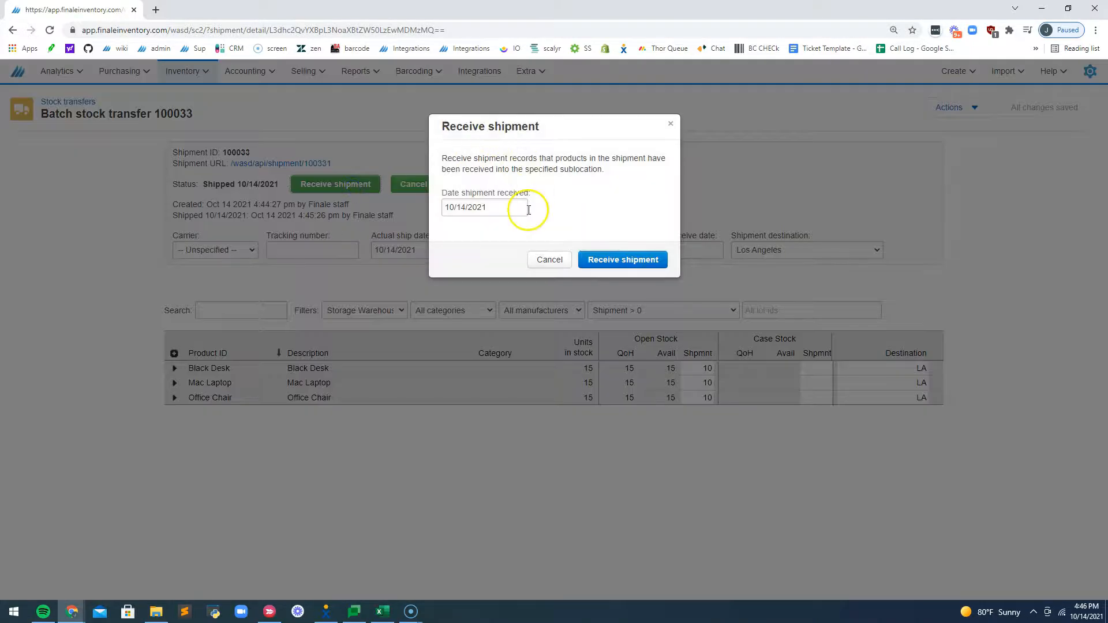
{"action": "left_click", "coordinate": [460, 208]}
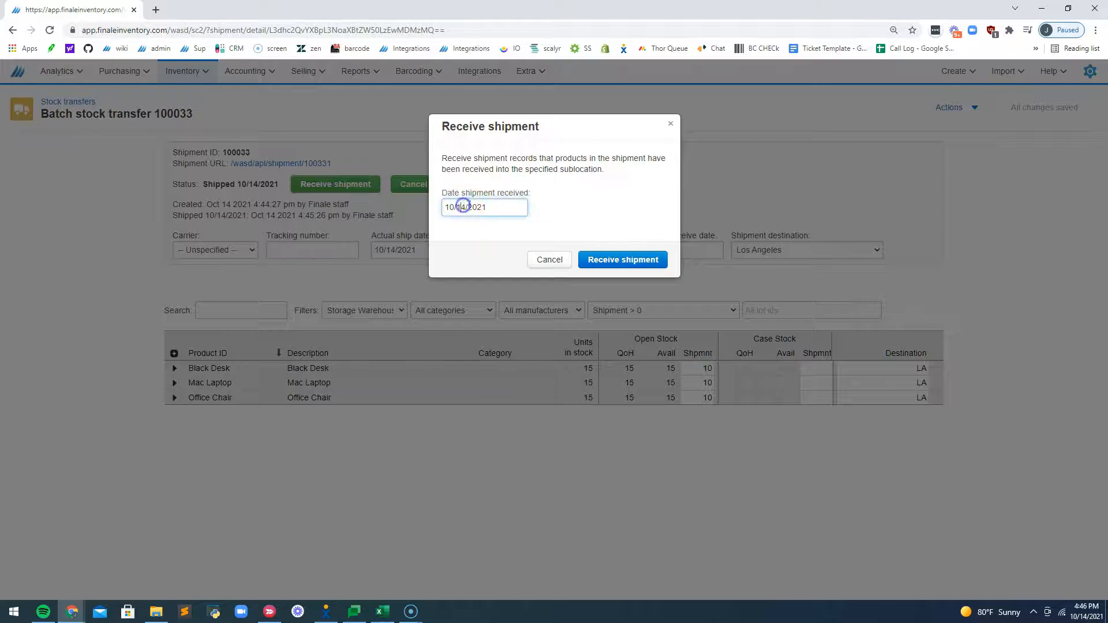
{"action": "left_click", "coordinate": [645, 260]}
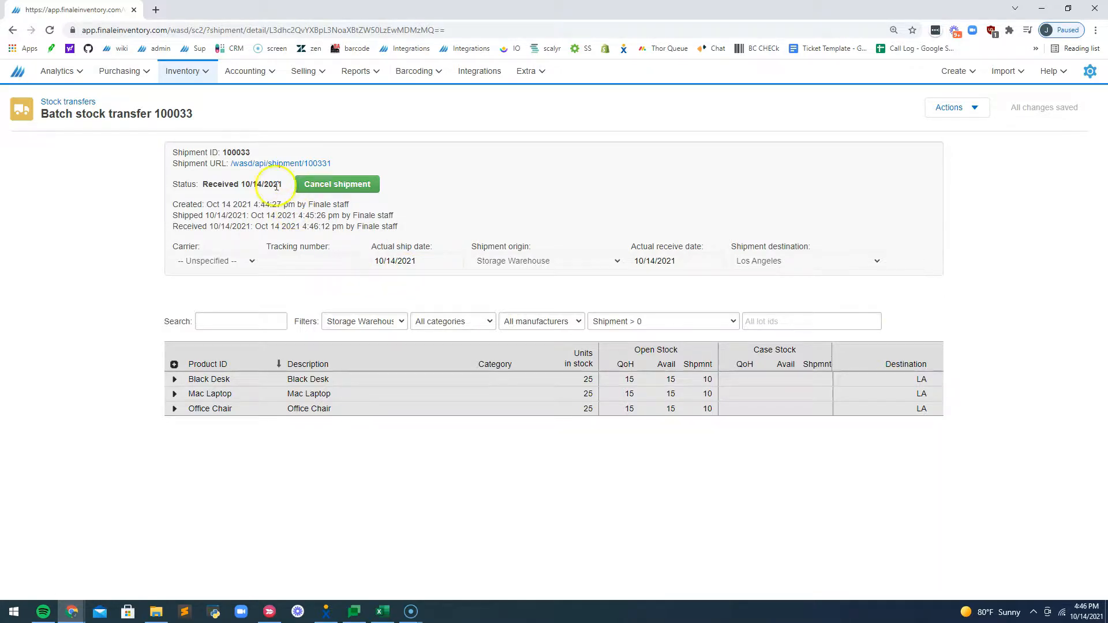
View the stock list filtered to the Storage Warehouse location and check each product's open stock quantities and sublocation
{"action": "left_click", "coordinate": [176, 75]}
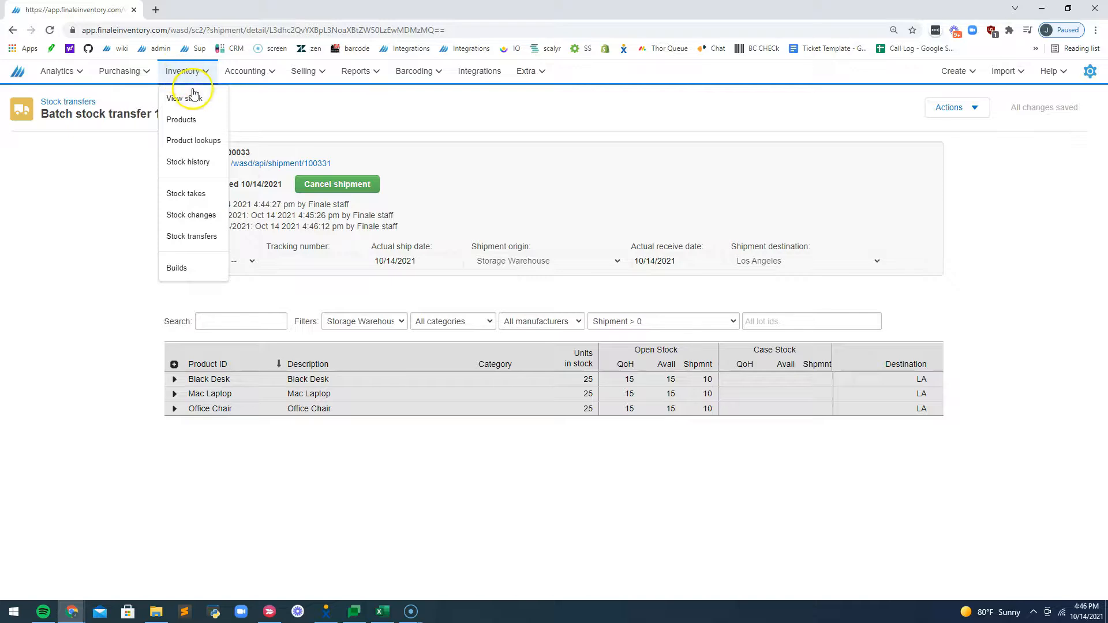
{"action": "left_click", "coordinate": [190, 98]}
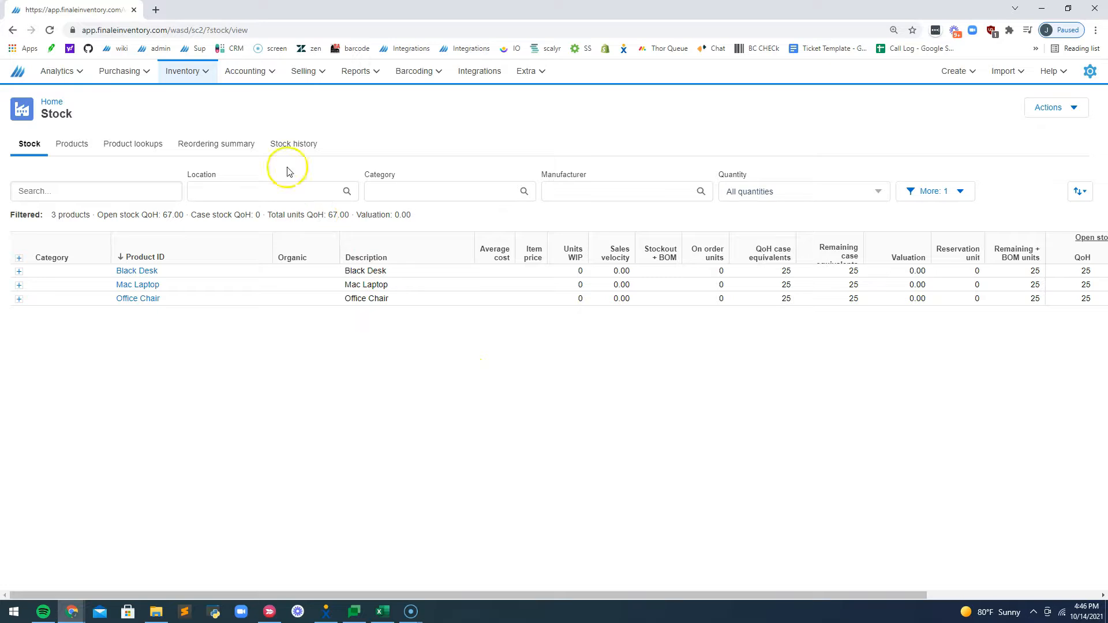
{"action": "left_click", "coordinate": [228, 190]}
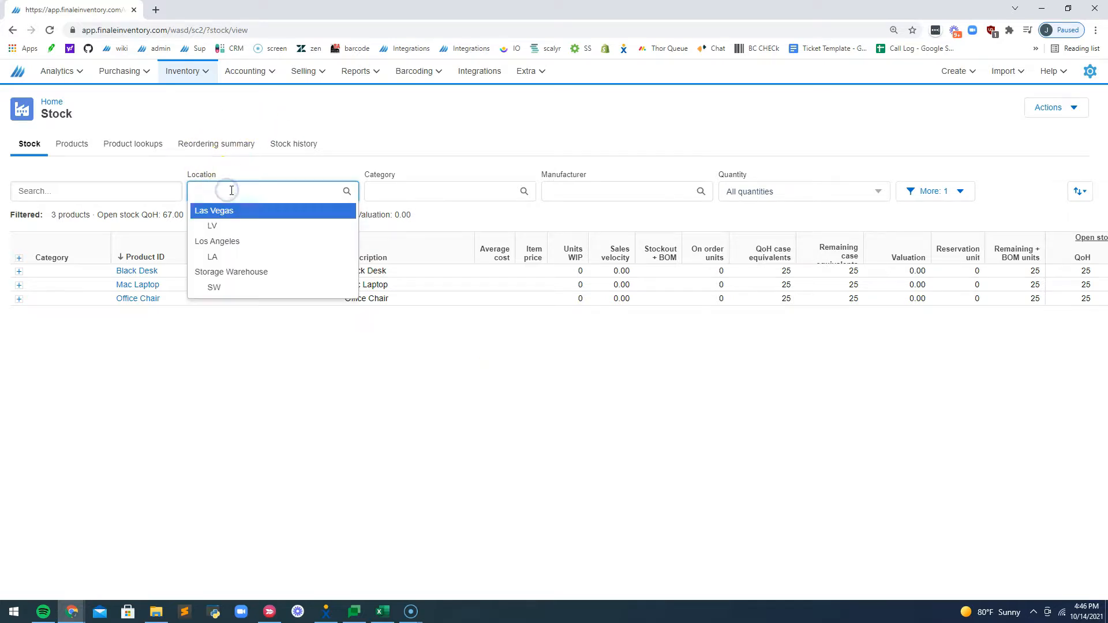
{"action": "left_click", "coordinate": [247, 271]}
{"action": "left_click_drag", "start_coordinate": [643, 595], "coordinate": [868, 595]}
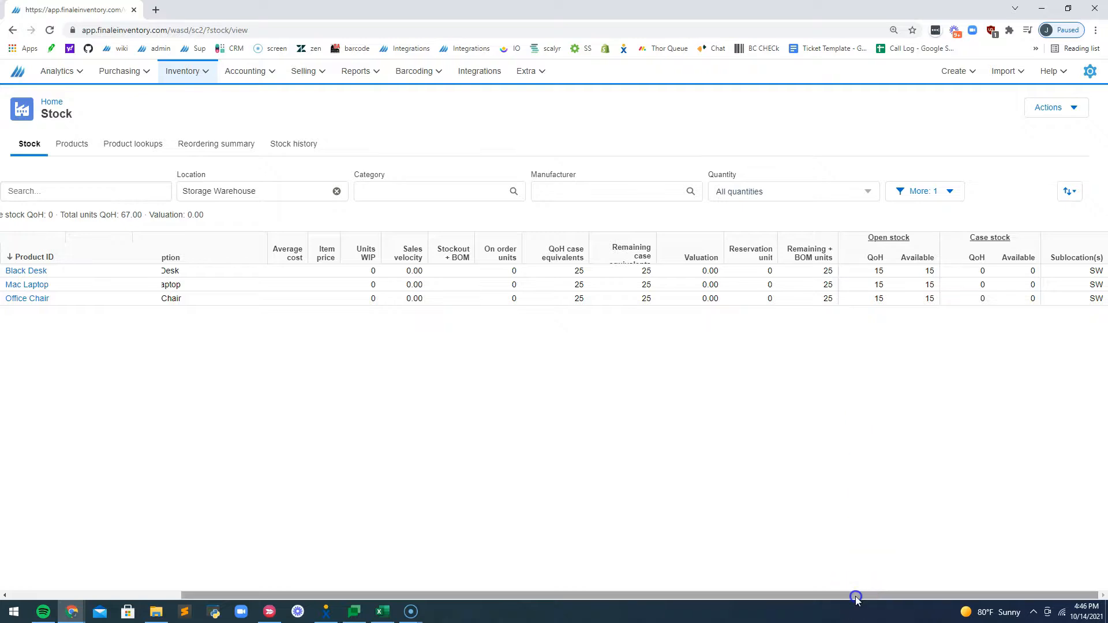
{"action": "left_click_drag", "start_coordinate": [856, 595], "coordinate": [584, 580]}
Change the stock list's location filter to Los Angeles, check the open stock quantities, and expand Mac Laptop to review its lots
{"action": "left_click", "coordinate": [347, 191]}
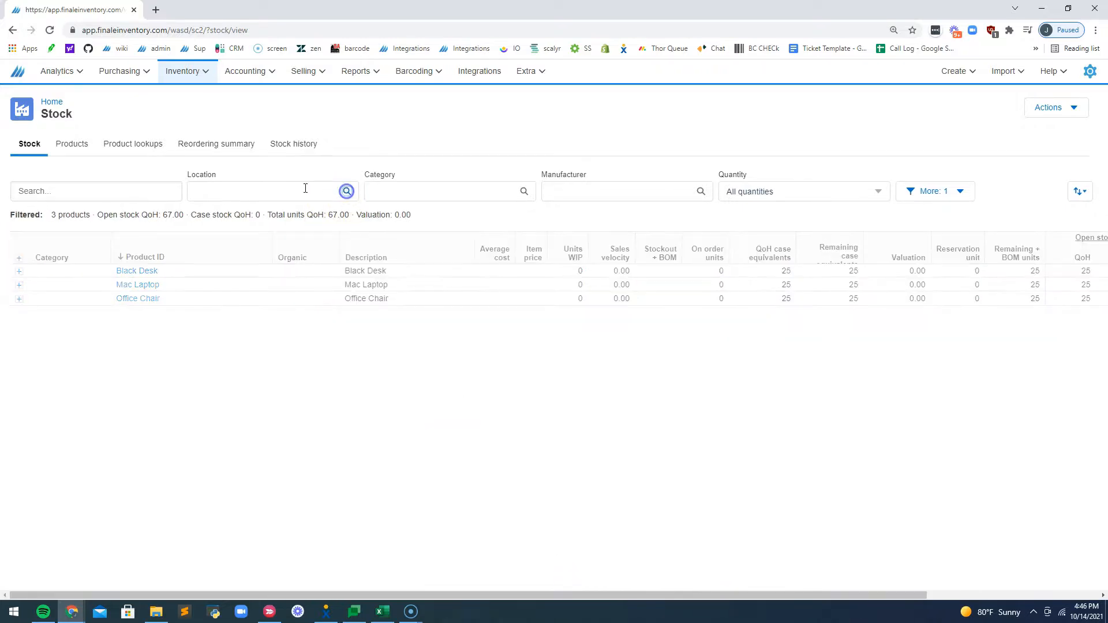
{"action": "left_click", "coordinate": [286, 192]}
{"action": "left_click", "coordinate": [254, 241]}
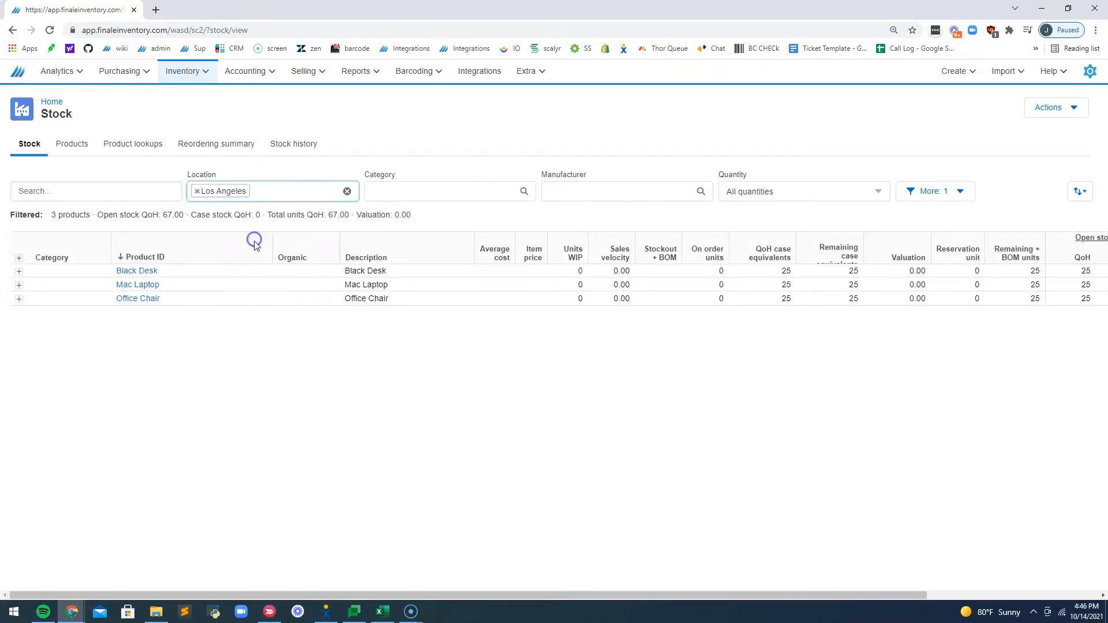
{"action": "left_click_drag", "start_coordinate": [635, 596], "coordinate": [808, 572]}
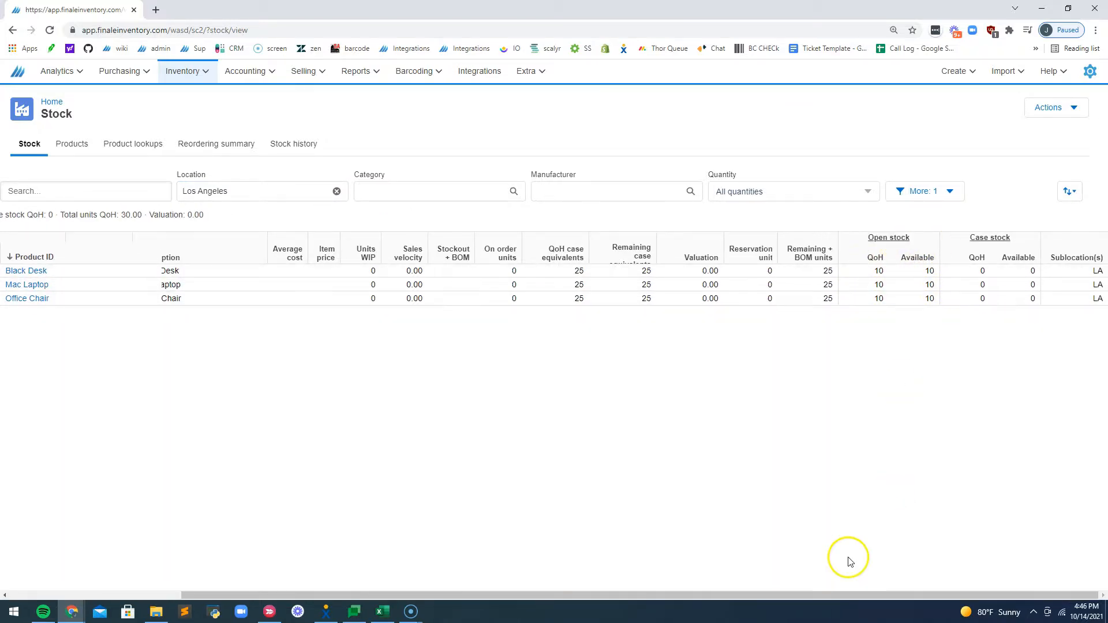
{"action": "left_click_drag", "start_coordinate": [838, 592], "coordinate": [493, 583]}
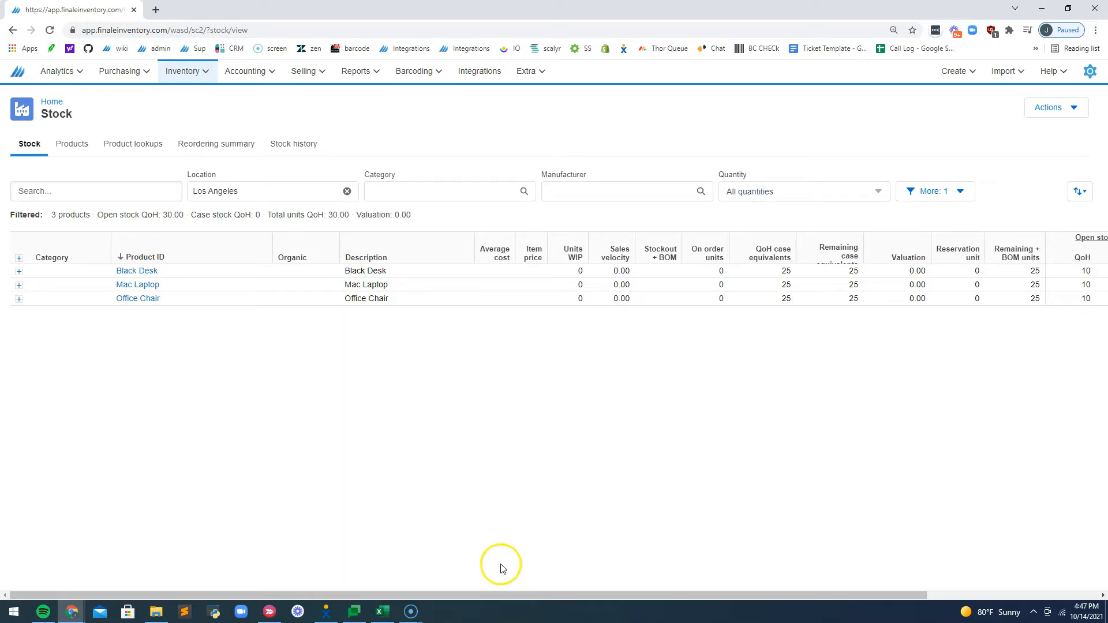
{"action": "left_click", "coordinate": [20, 285]}
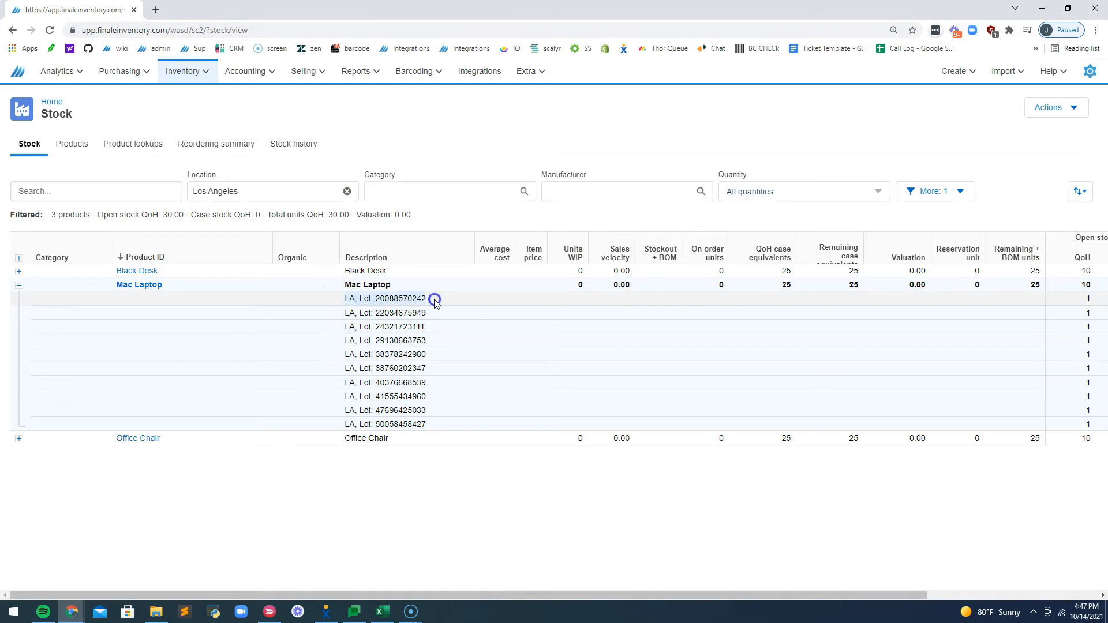
{"action": "left_click", "coordinate": [522, 528]}
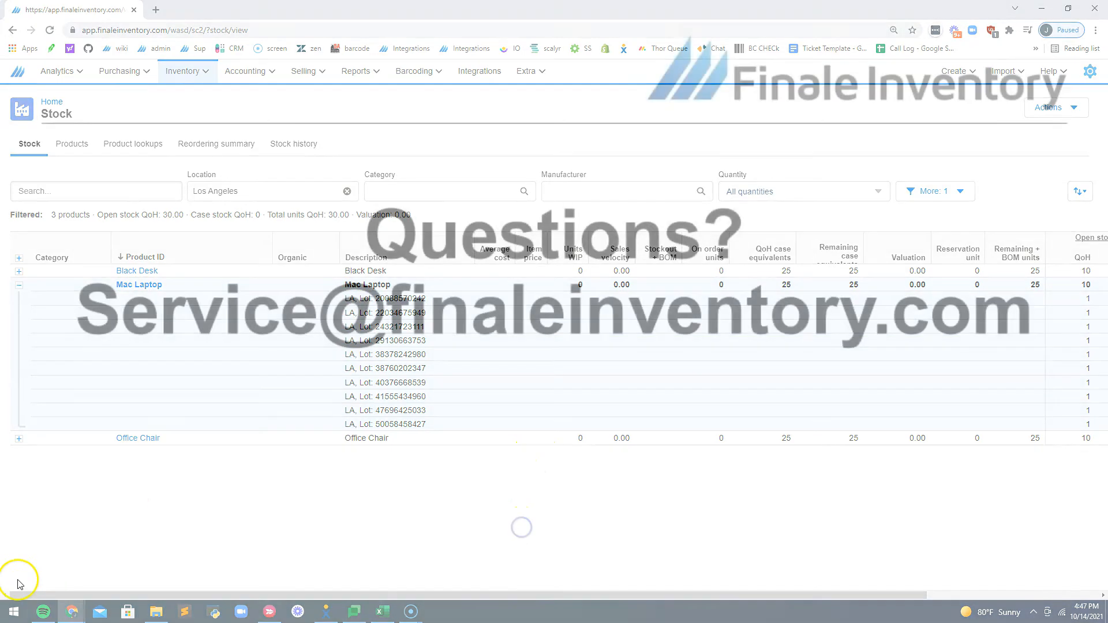